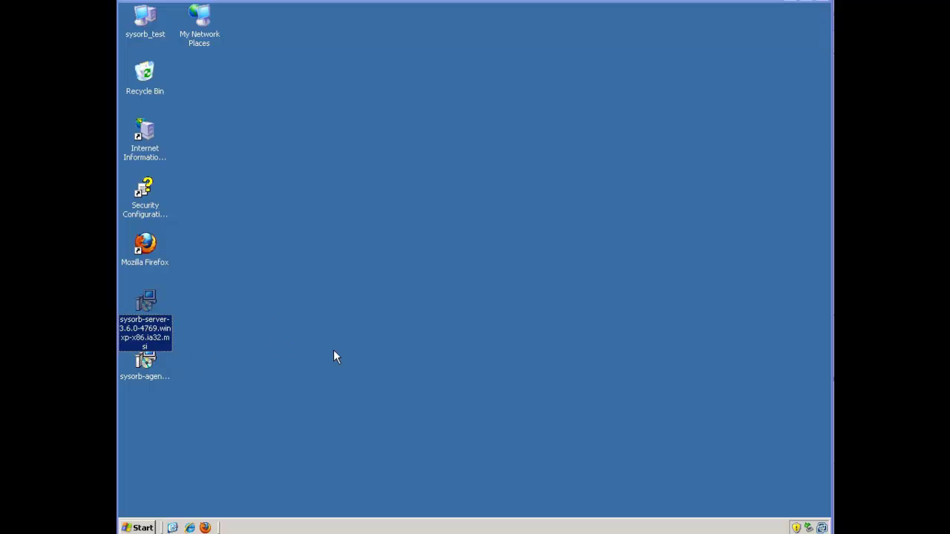
- Launch the sysorb-server installer, accept the license, and keep the default C:\Program Files\SysOrb Server\ folder
{"action": "double_click", "coordinate": [152, 307]}
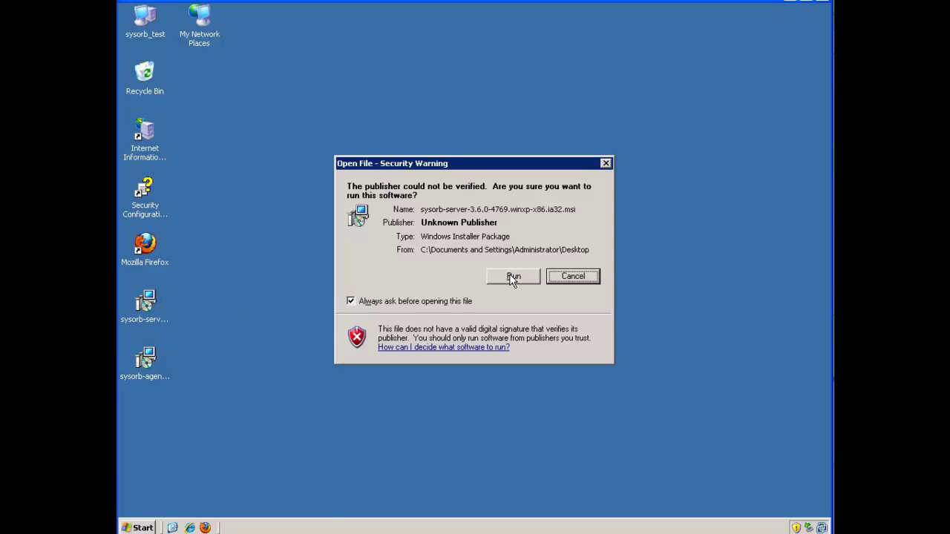
{"action": "left_click", "coordinate": [512, 277]}
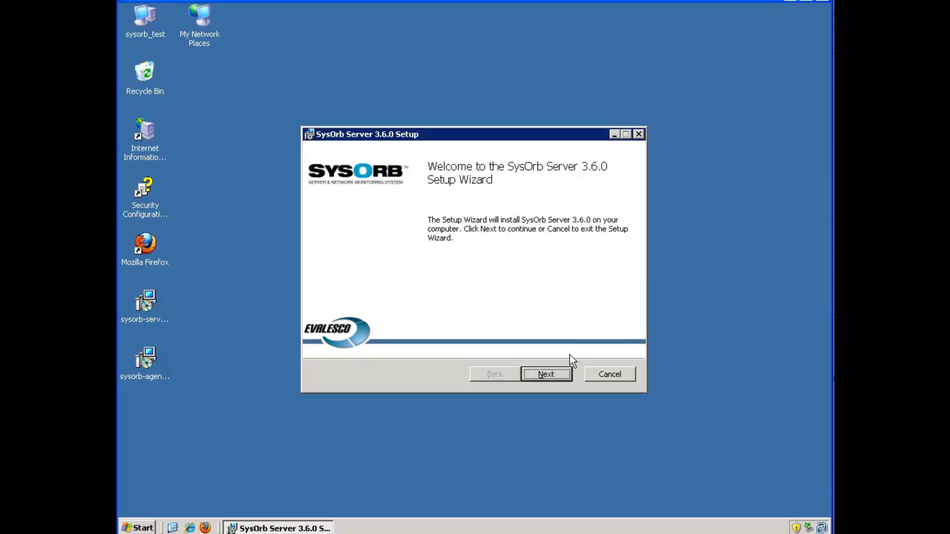
{"action": "left_click", "coordinate": [544, 374]}
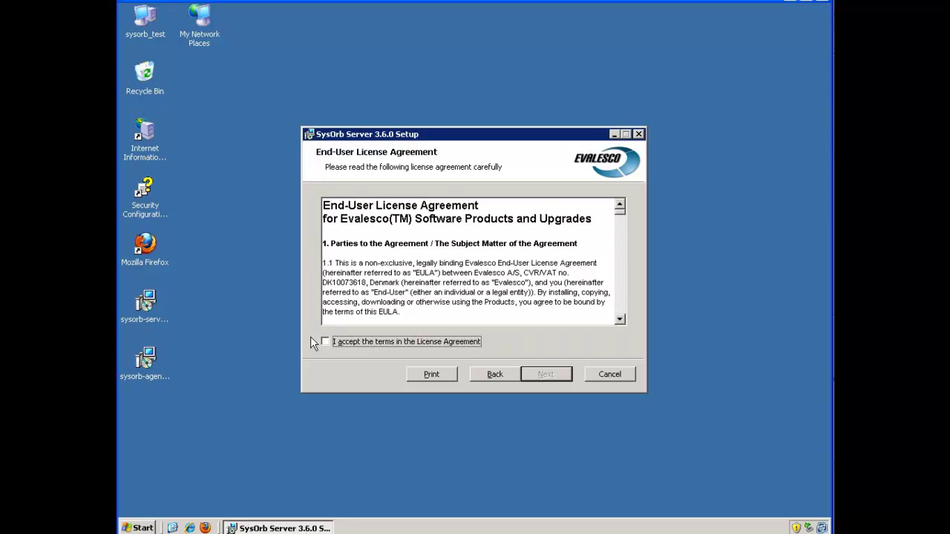
{"action": "left_click", "coordinate": [327, 343]}
{"action": "left_click", "coordinate": [547, 374]}
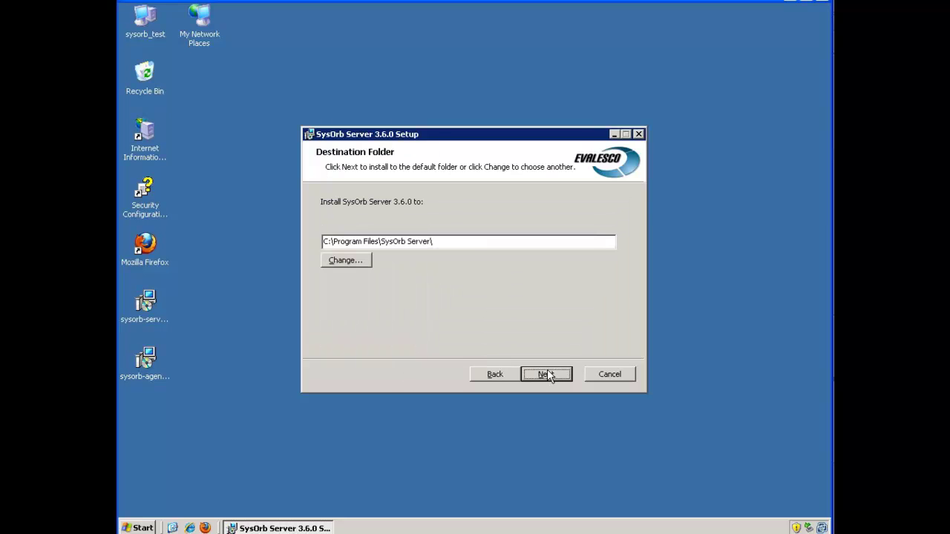
{"action": "left_click", "coordinate": [547, 374]}
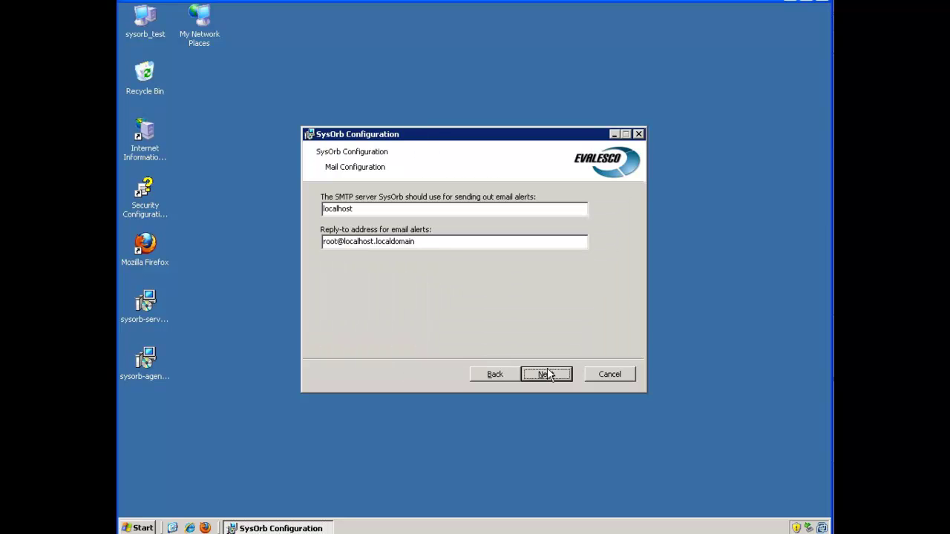
- Replace localhost with SMTP server smtp.ewan.evalesco.com and enter the IT support reply-to e-mail
{"action": "left_click", "coordinate": [418, 208]}
{"action": "key", "text": "BackSpace"}
{"action": "key", "text": "BackSpace"}
{"action": "key", "text": "BackSpace"}
{"action": "key", "text": "BackSpace"}
{"action": "key", "text": "BackSpace"}
{"action": "key", "text": "BackSpace"}
{"action": "key", "text": "BackSpace"}
{"action": "key", "text": "BackSpace"}
{"action": "key", "text": "BackSpace"}
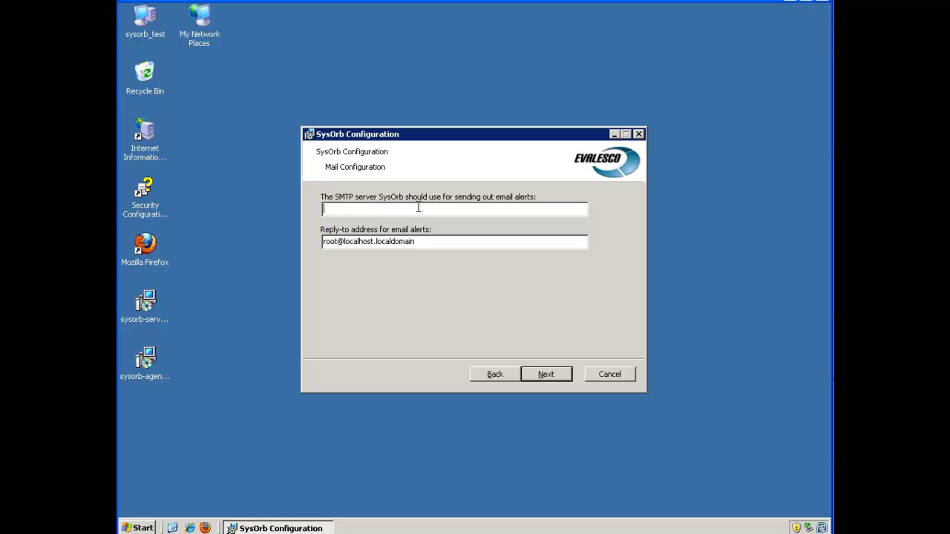
{"action": "type", "text": "smtp.ewan.evalesco.com"}
{"action": "left_click", "coordinate": [426, 242]}
{"action": "key", "text": "BackSpace"}
{"action": "key", "text": "BackSpace"}
{"action": "key", "text": "BackSpace"}
{"action": "key", "text": "BackSpace"}
{"action": "key", "text": "BackSpace"}
{"action": "key", "text": "BackSpace"}
{"action": "key", "text": "BackSpace"}
{"action": "key", "text": "BackSpace"}
{"action": "key", "text": "BackSpace"}
{"action": "key", "text": "BackSpace"}
{"action": "key", "text": "BackSpace"}
{"action": "key", "text": "BackSpace"}
{"action": "key", "text": "BackSpace"}
{"action": "key", "text": "BackSpace"}
{"action": "key", "text": "BackSpace"}
{"action": "key", "text": "BackSpace"}
{"action": "key", "text": "BackSpace"}
{"action": "key", "text": "BackSpace"}
{"action": "key", "text": "BackSpace"}
{"action": "key", "text": "BackSpace"}
{"action": "key", "text": "BackSpace"}
{"action": "key", "text": "BackSpace"}
{"action": "key", "text": "BackSpace"}
{"action": "key", "text": "BackSpace"}
{"action": "key", "text": "BackSpace"}
{"action": "key", "text": "BackSpace"}
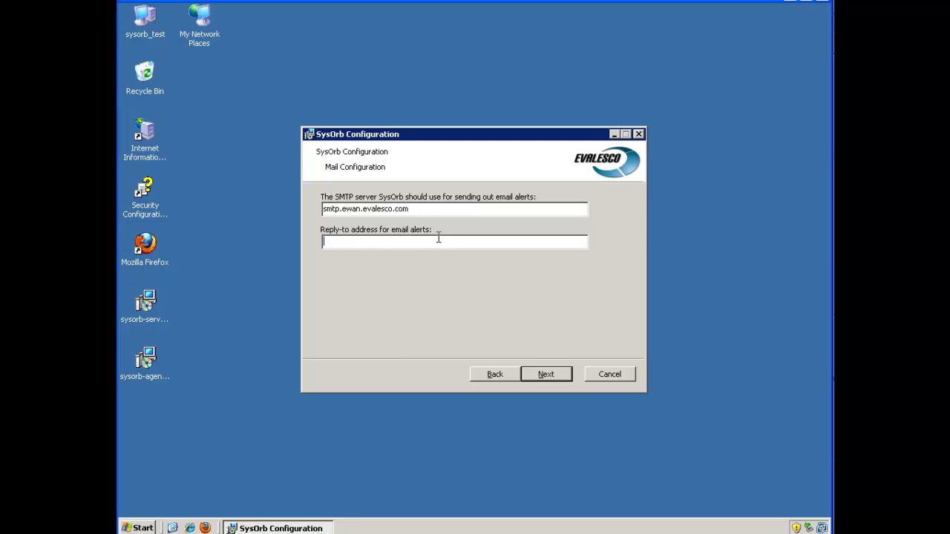
- Keep the IIS virtual folder option for the web interface and install SysOrb Server 3.6.0
{"action": "left_click", "coordinate": [558, 373]}
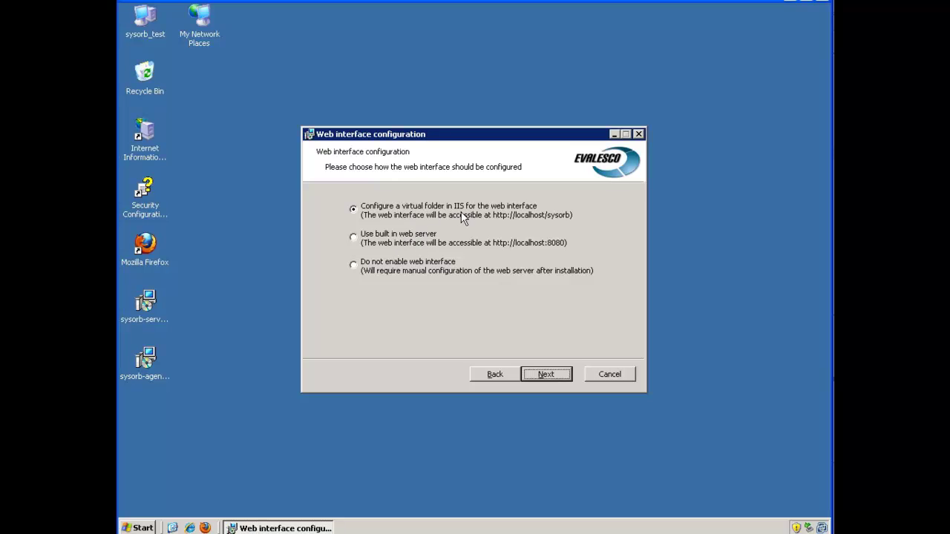
{"action": "left_click", "coordinate": [546, 374]}
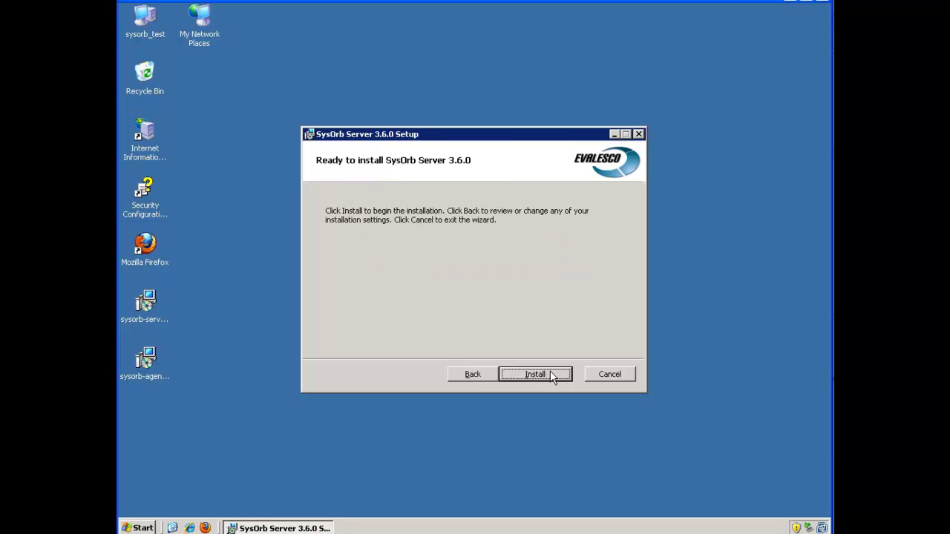
{"action": "left_click", "coordinate": [534, 373]}
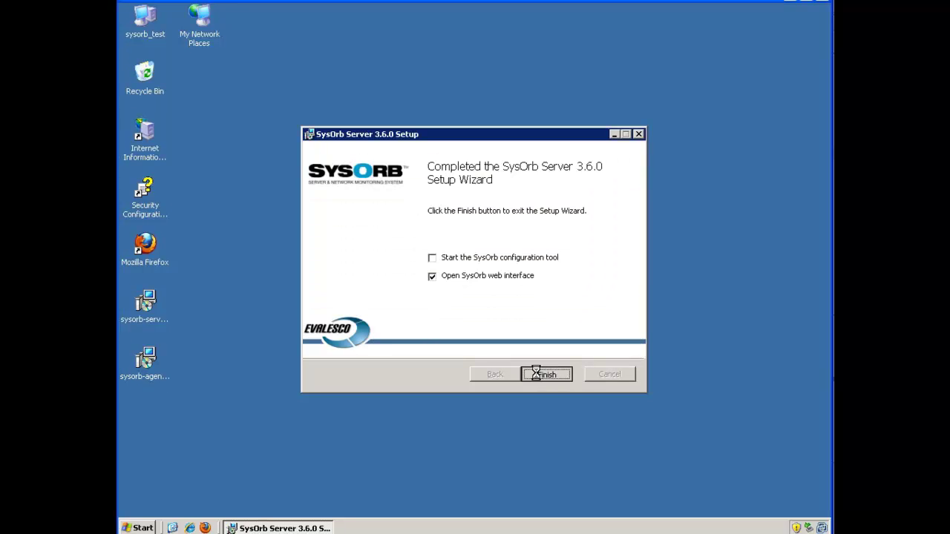
- Finish setup, opening the web interface, and log in as admin with the account password
{"action": "left_click", "coordinate": [536, 373]}
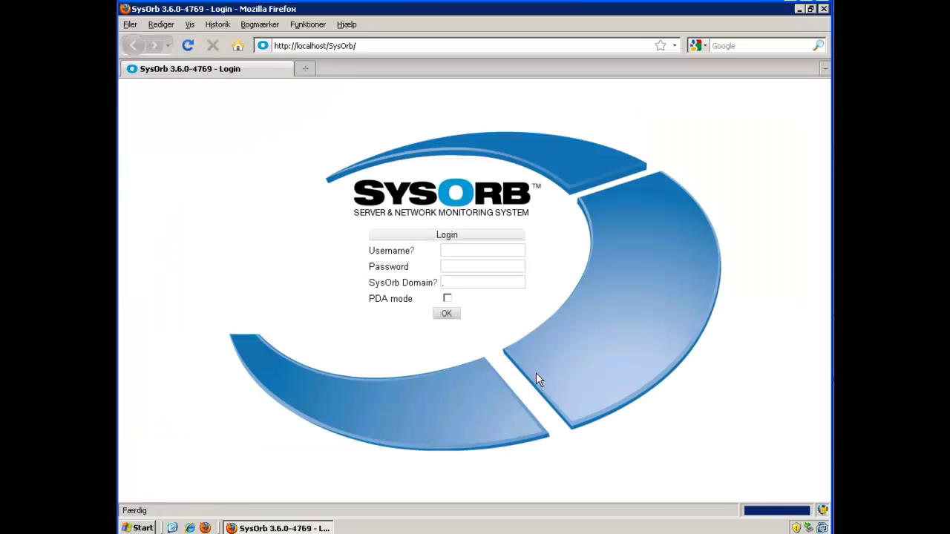
{"action": "left_click", "coordinate": [466, 252]}
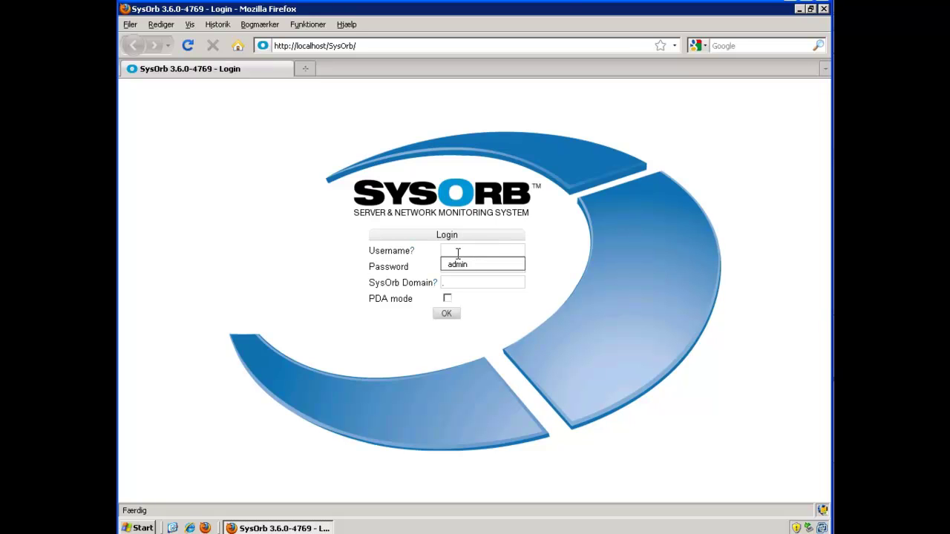
{"action": "type", "text": "admin"}
{"action": "left_click", "coordinate": [459, 265]}
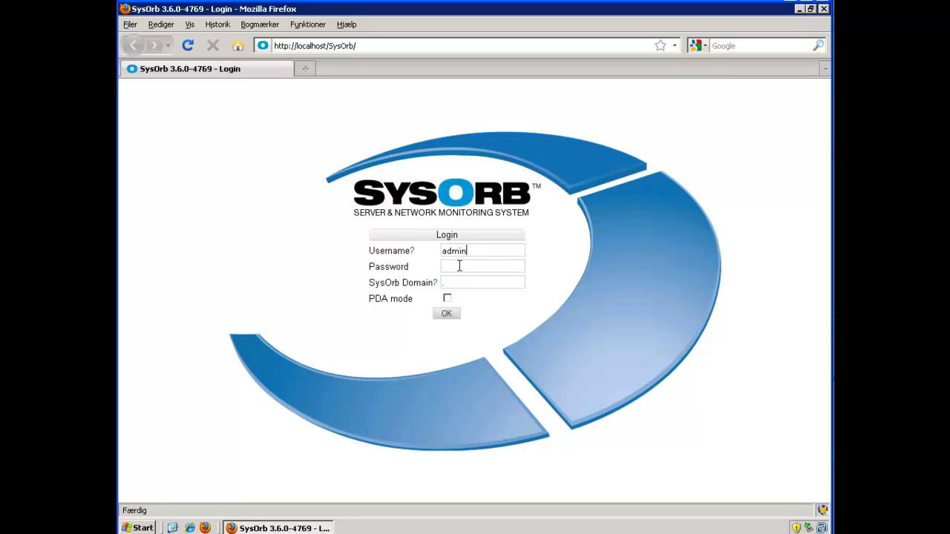
{"action": "left_click", "coordinate": [459, 266]}
{"action": "type", "text": "admin12"}
{"action": "left_click", "coordinate": [447, 316]}
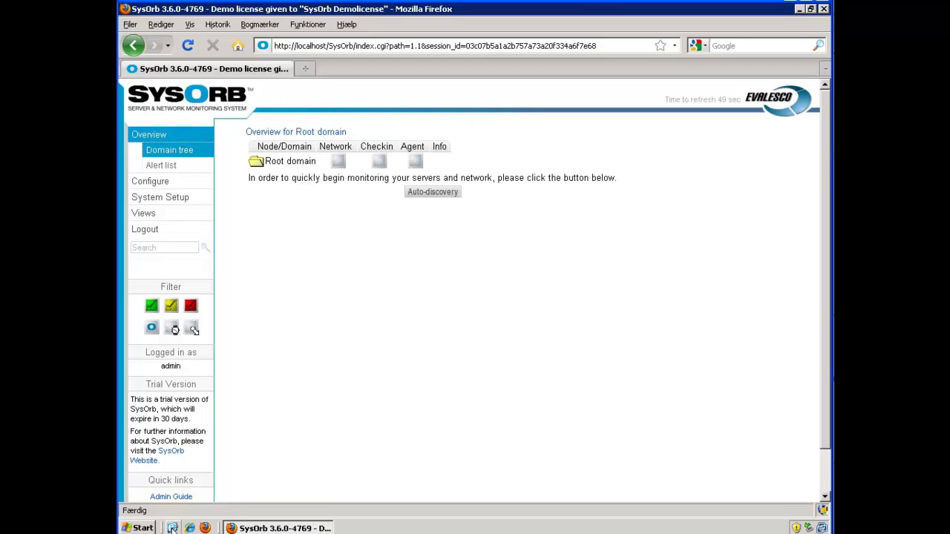
- Run the sysorb-agent installer from the desktop, accept the license, keep defaults and automatic server scan
{"action": "left_click", "coordinate": [172, 527]}
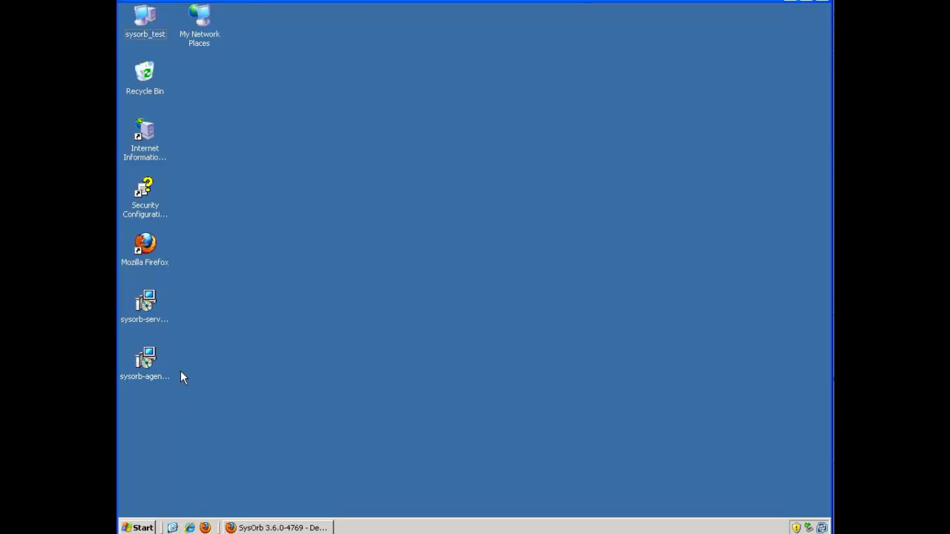
{"action": "double_click", "coordinate": [146, 361]}
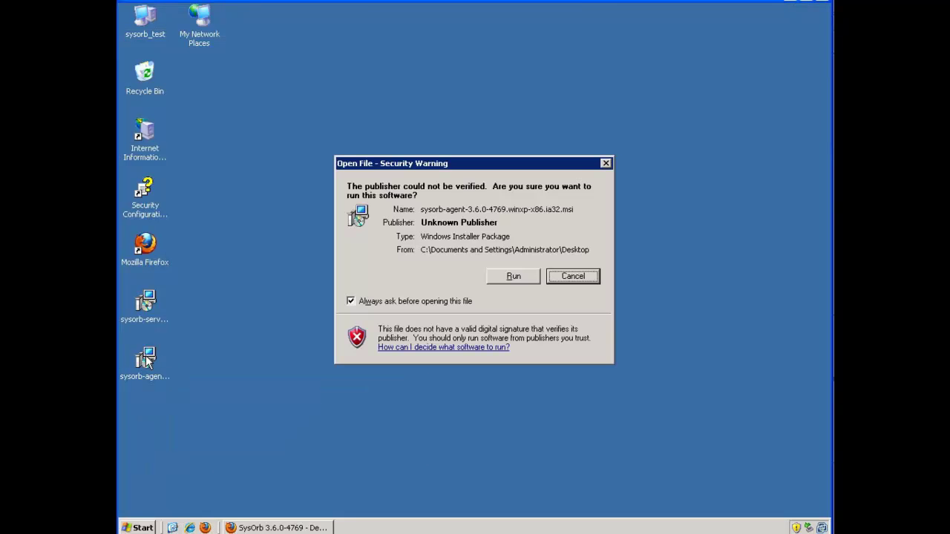
{"action": "left_click", "coordinate": [515, 279]}
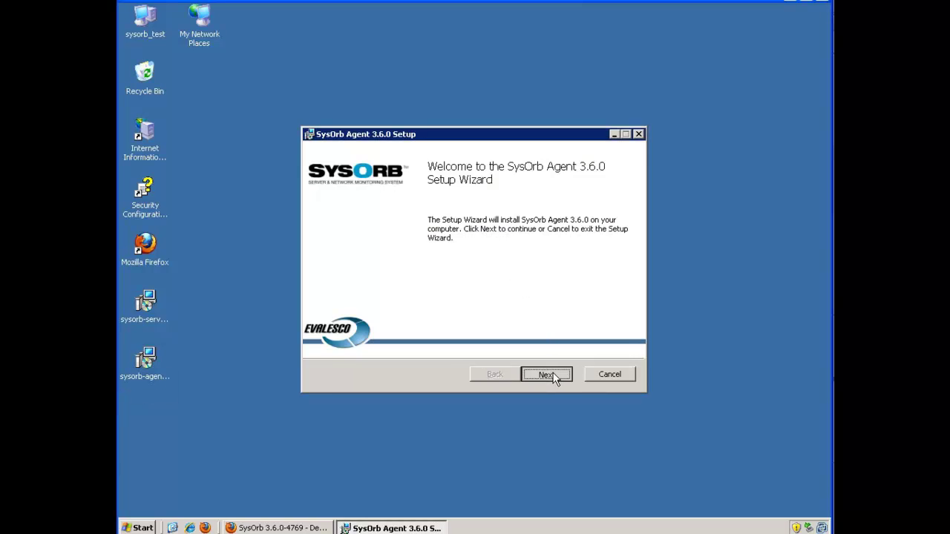
{"action": "left_click", "coordinate": [553, 377]}
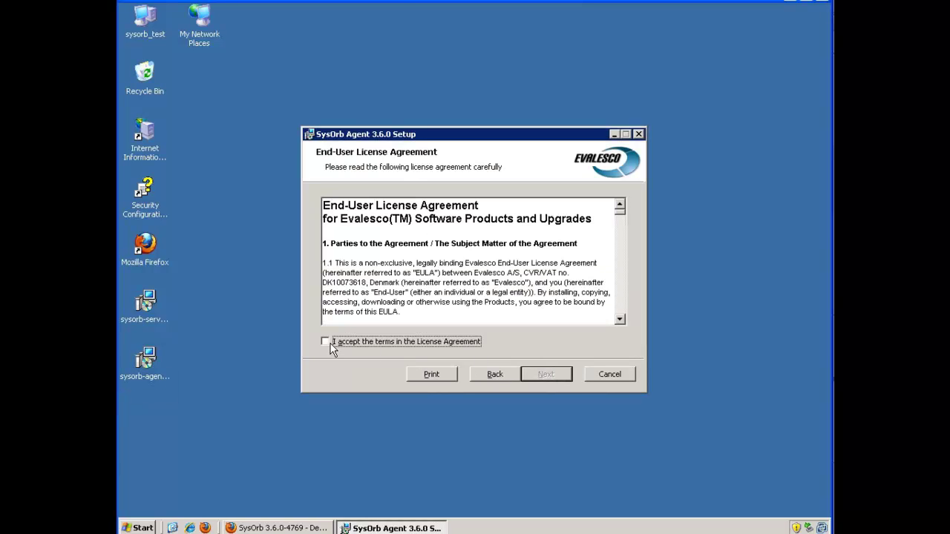
{"action": "left_click", "coordinate": [331, 344]}
{"action": "left_click", "coordinate": [547, 372]}
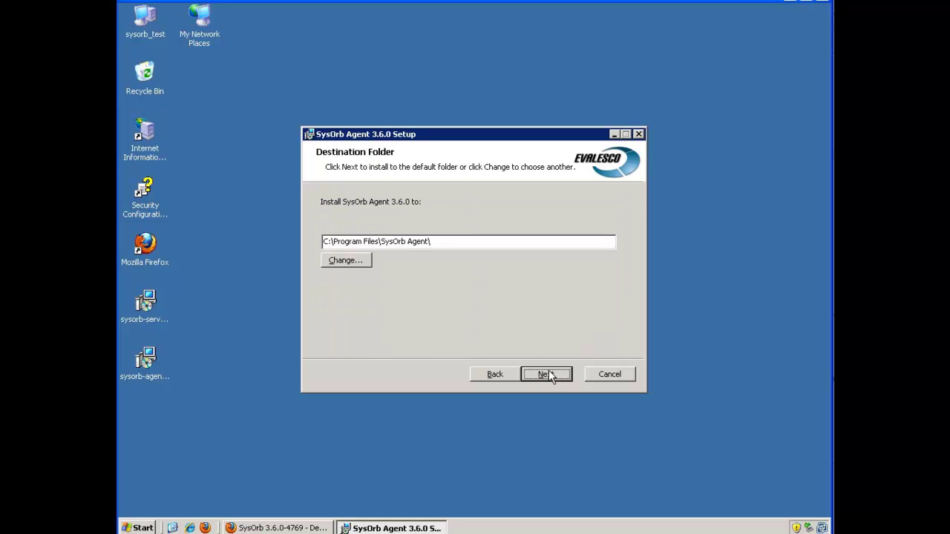
{"action": "left_click", "coordinate": [548, 373]}
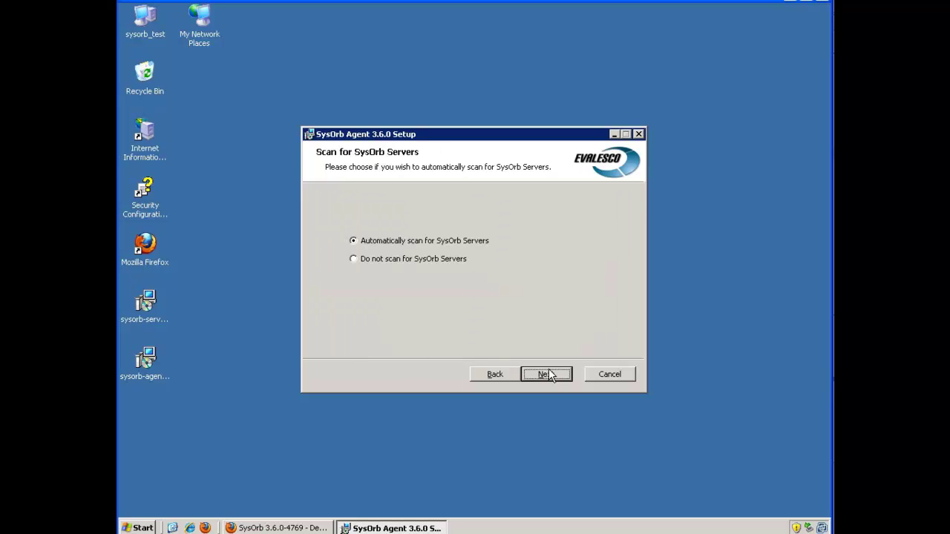
{"action": "left_click", "coordinate": [548, 374]}
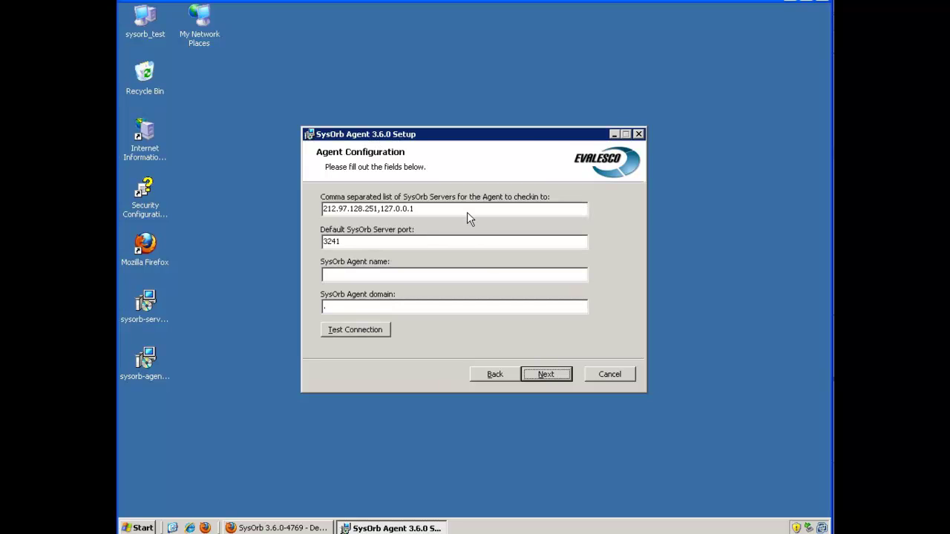
- Keep only server 212.97.128.251 on port 3241, name the agent sysorb_test, and test the connection
{"action": "left_click", "coordinate": [467, 208]}
{"action": "key", "text": "BackSpace"}
{"action": "key", "text": "BackSpace"}
{"action": "key", "text": "BackSpace"}
{"action": "key", "text": "BackSpace"}
{"action": "key", "text": "BackSpace"}
{"action": "key", "text": "BackSpace"}
{"action": "key", "text": "BackSpace"}
{"action": "key", "text": "BackSpace"}
{"action": "key", "text": "BackSpace"}
{"action": "key", "text": "BackSpace"}
{"action": "left_click", "coordinate": [377, 272]}
{"action": "type", "text": "sysorb"}
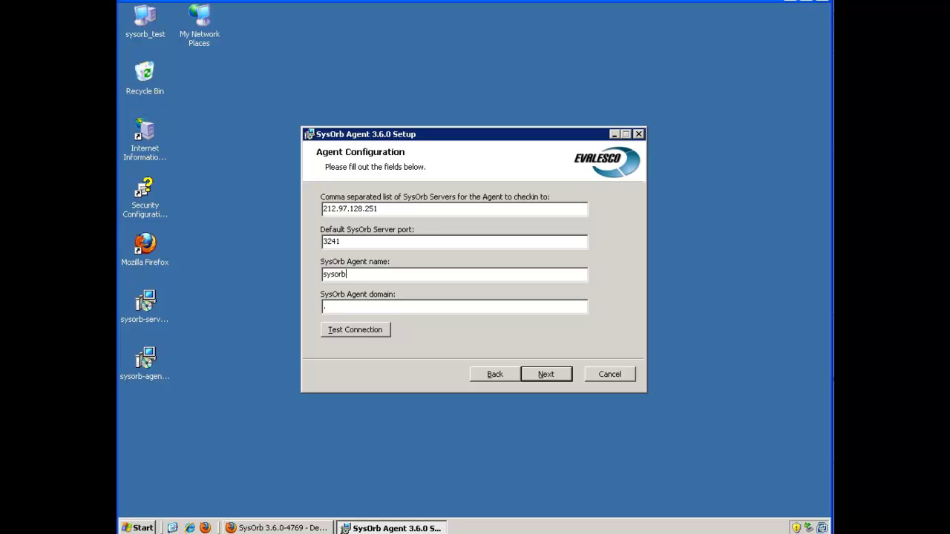
{"action": "type", "text": "_test"}
{"action": "left_click", "coordinate": [359, 330]}
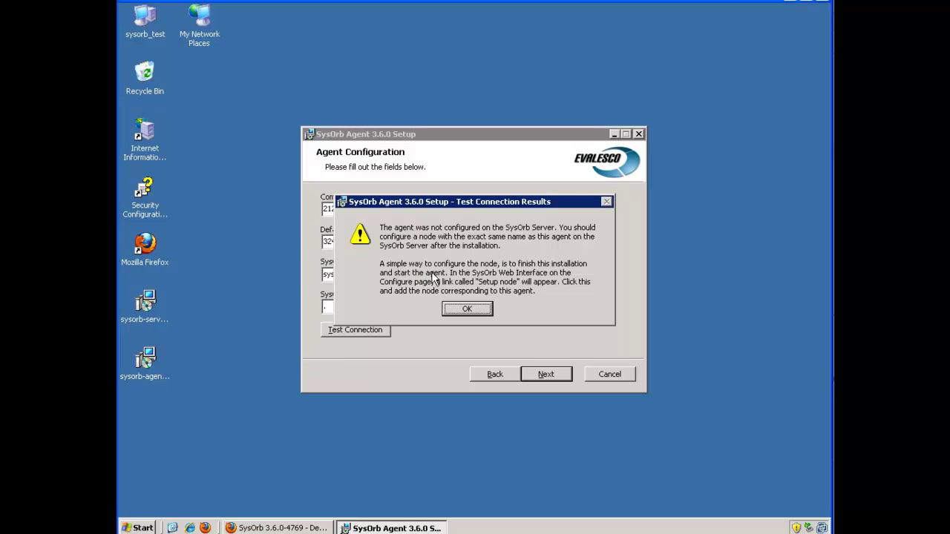
- Dismiss the warning and install SysOrb Agent 3.6.0 with automatic upgrades allowed, then close the wizard
{"action": "left_click", "coordinate": [462, 310]}
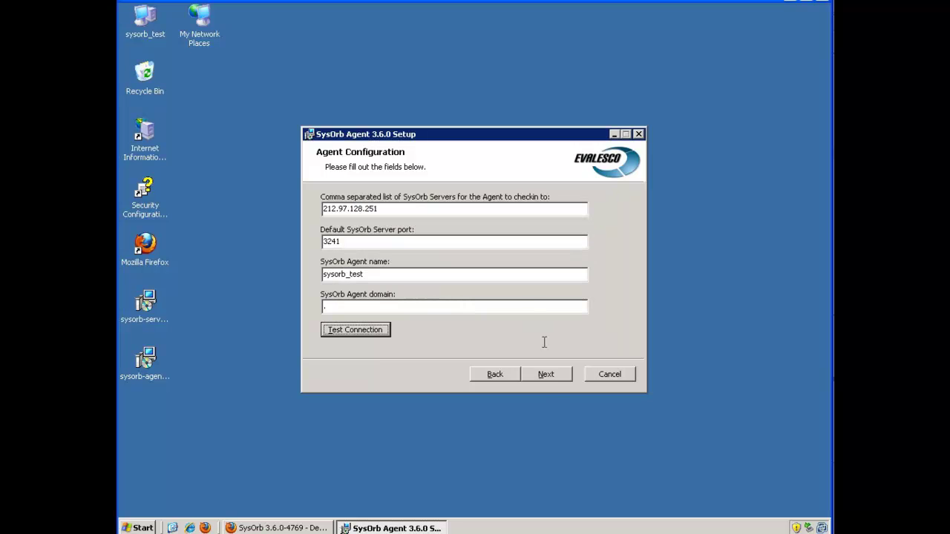
{"action": "left_click", "coordinate": [549, 379]}
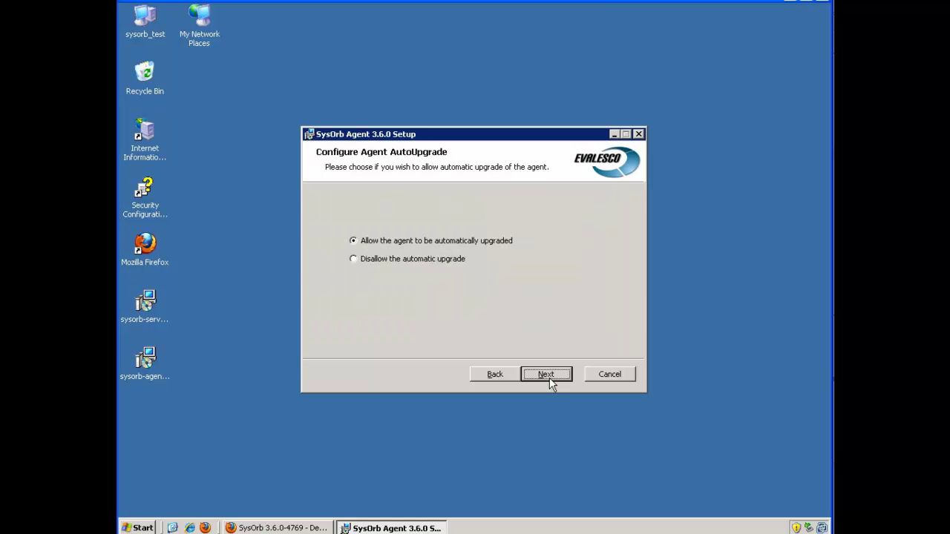
{"action": "left_click", "coordinate": [547, 375]}
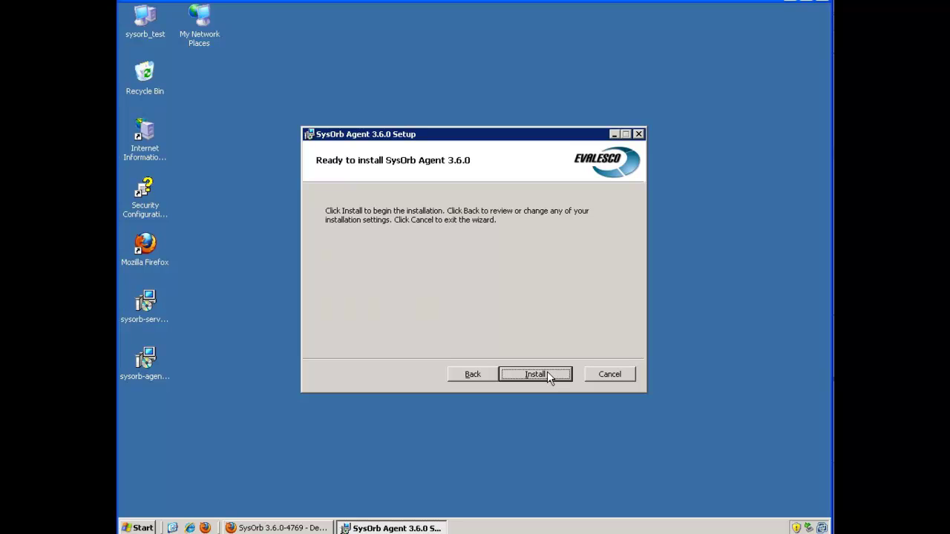
{"action": "left_click", "coordinate": [546, 371]}
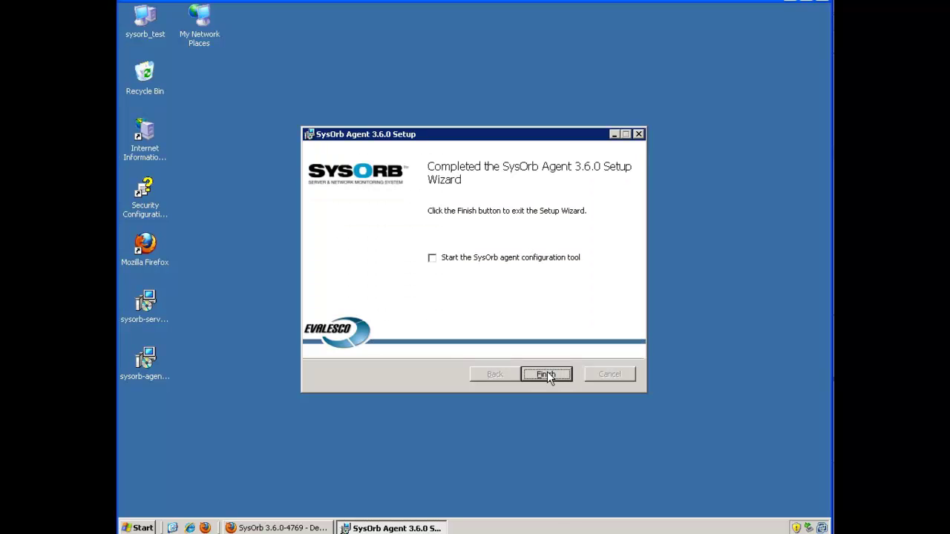
{"action": "left_click", "coordinate": [547, 374]}
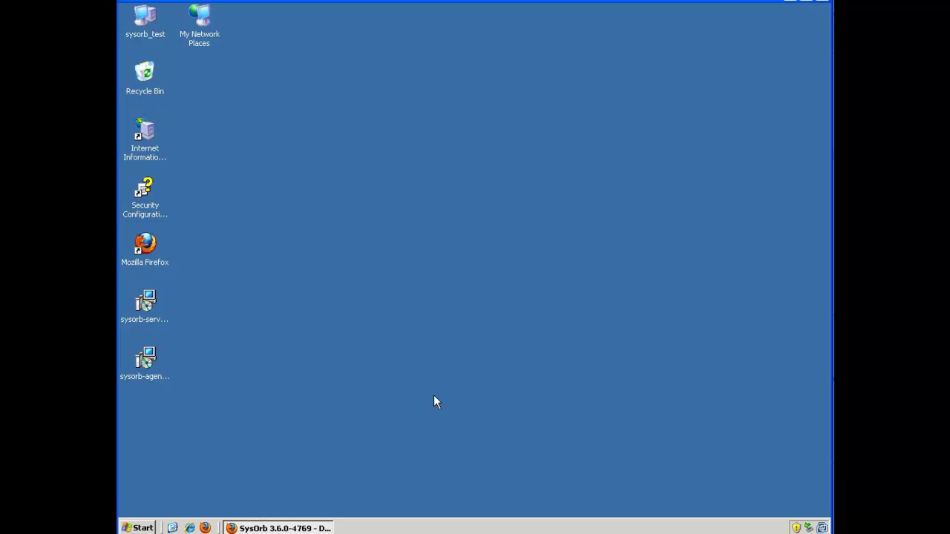
- Restore the Firefox window showing the SysOrb web interface from the taskbar
{"action": "left_click", "coordinate": [284, 528]}
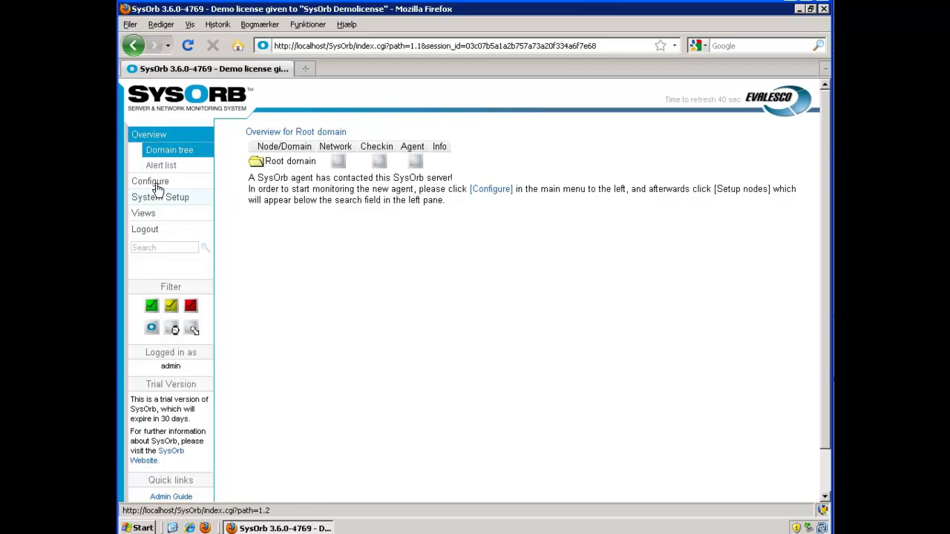
- Under Configure > setup node, accept candidate node sysorb_test and confirm creating 1 node
{"action": "left_click", "coordinate": [180, 185]}
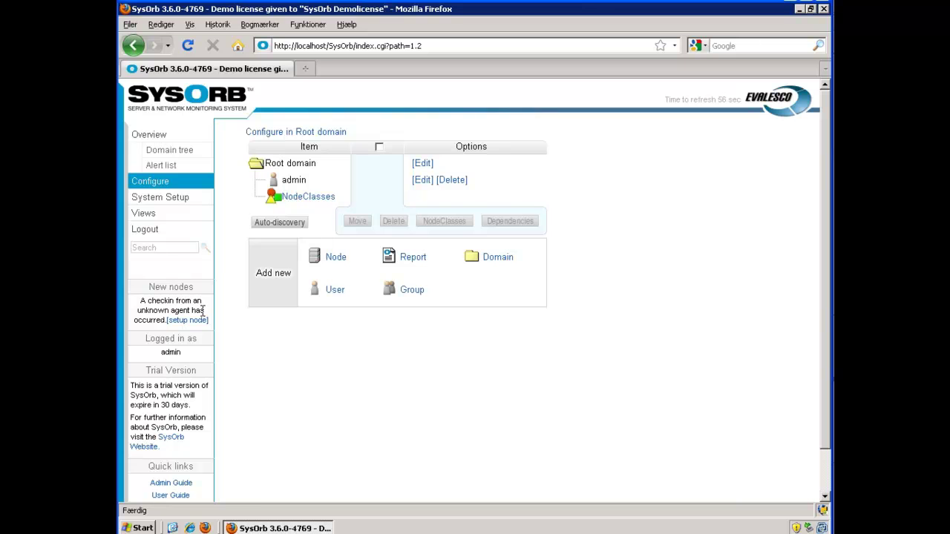
{"action": "left_click", "coordinate": [187, 322]}
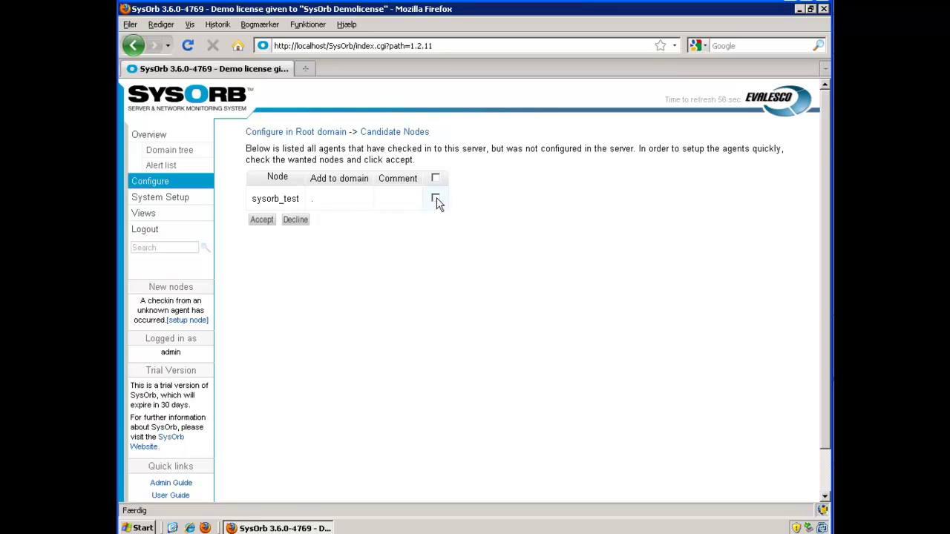
{"action": "left_click", "coordinate": [436, 198]}
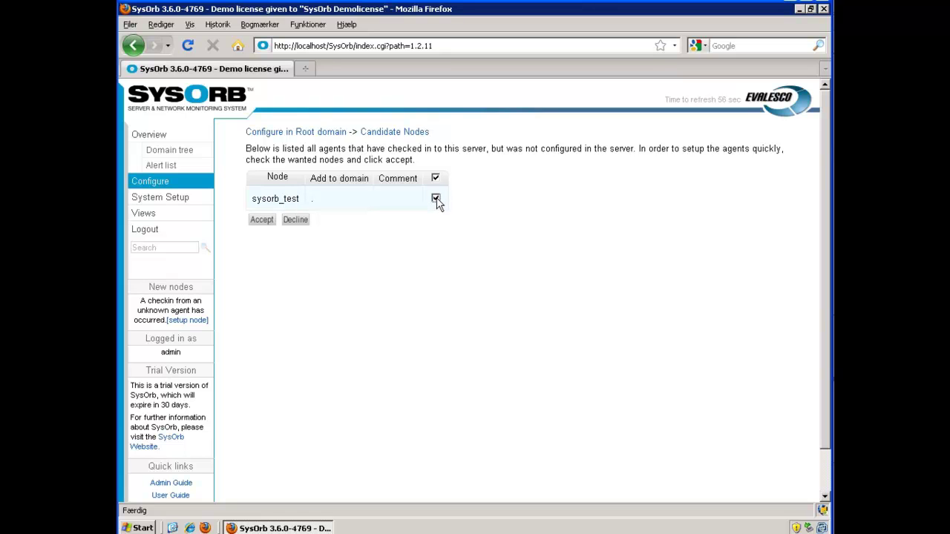
{"action": "left_click", "coordinate": [262, 222]}
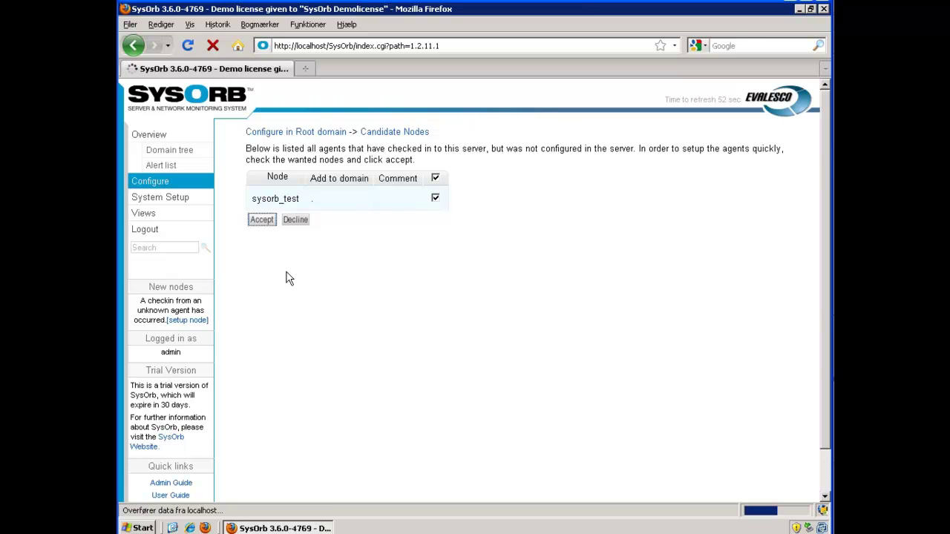
{"action": "left_click", "coordinate": [511, 216]}
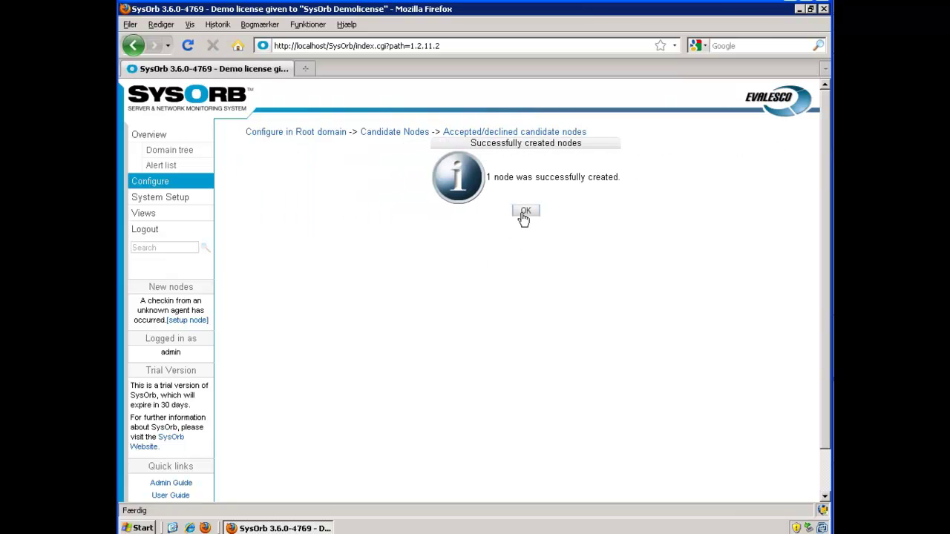
- Acknowledge the node-created message and check that sysorb_test's Checkin status shows a green OK tick
{"action": "left_click", "coordinate": [524, 213]}
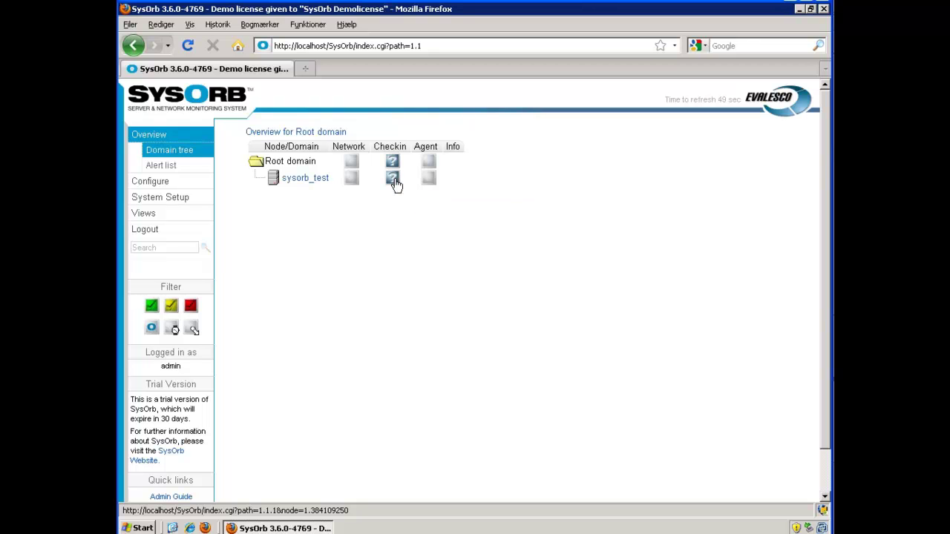
{"action": "left_click", "coordinate": [395, 182]}
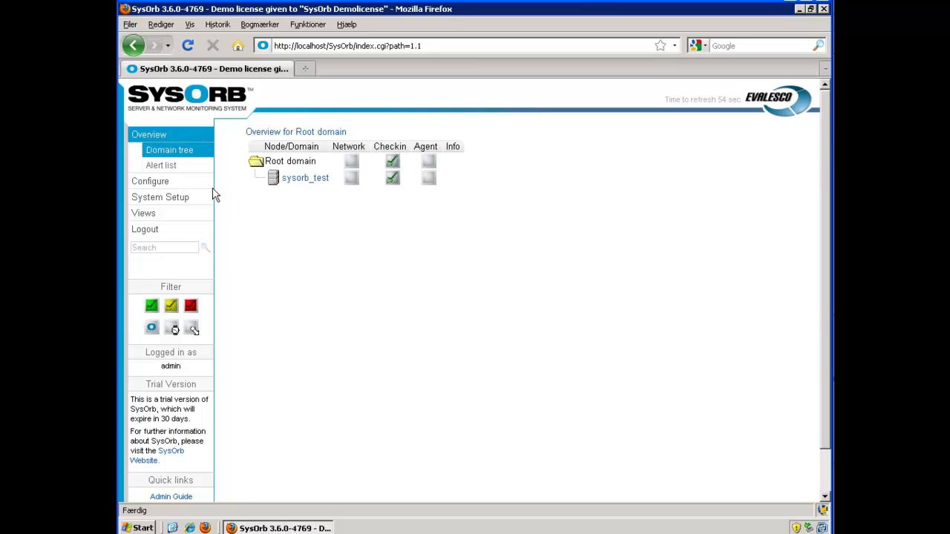
- Auto-assign node classes to sysorb_test from the Root domain configuration
{"action": "left_click", "coordinate": [157, 186]}
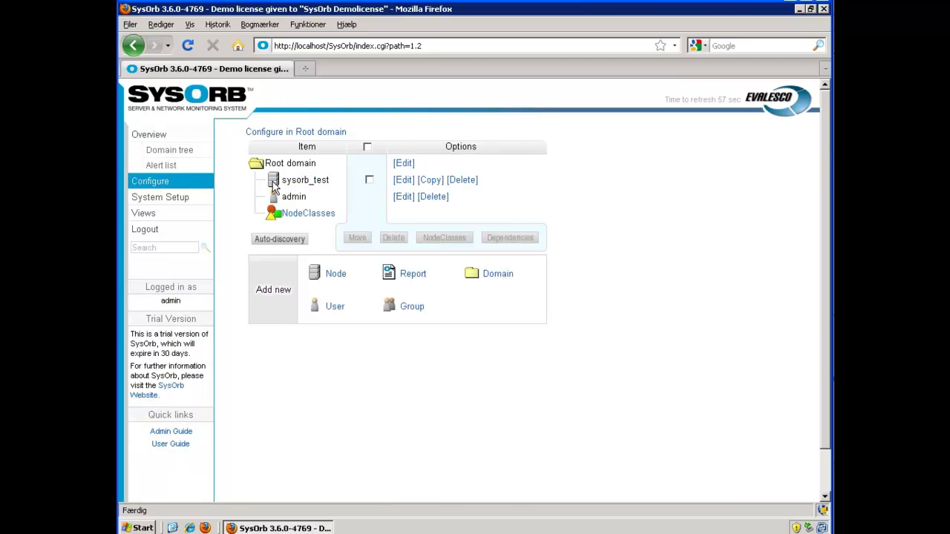
{"action": "left_click", "coordinate": [370, 181]}
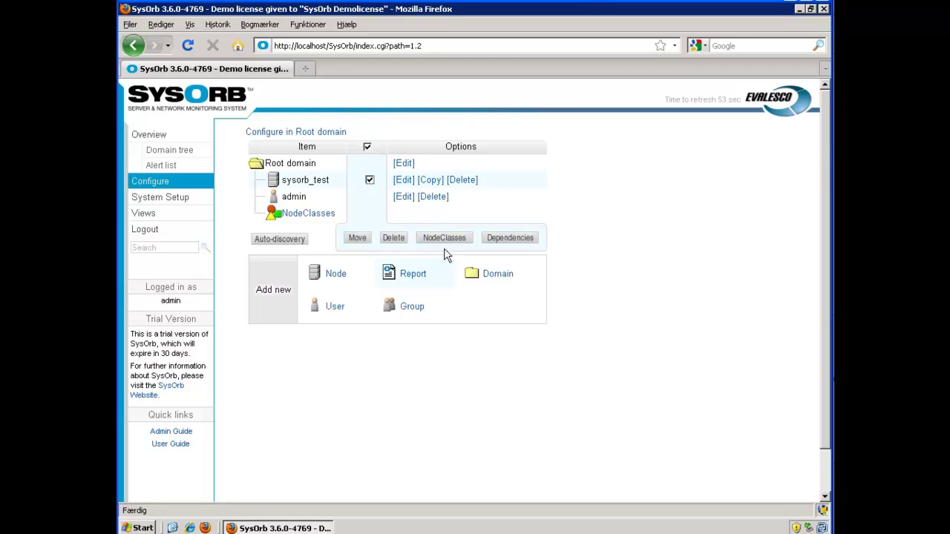
{"action": "left_click", "coordinate": [442, 239]}
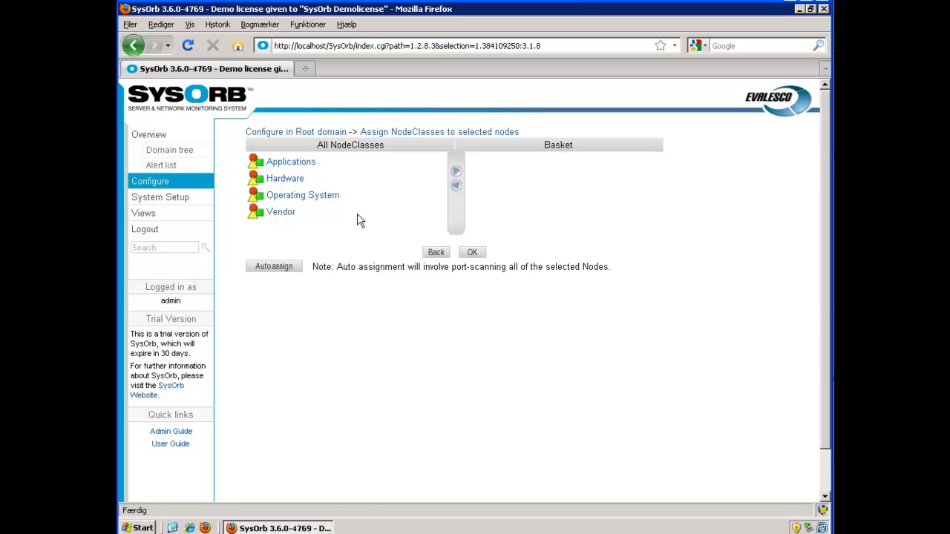
{"action": "left_click", "coordinate": [281, 268]}
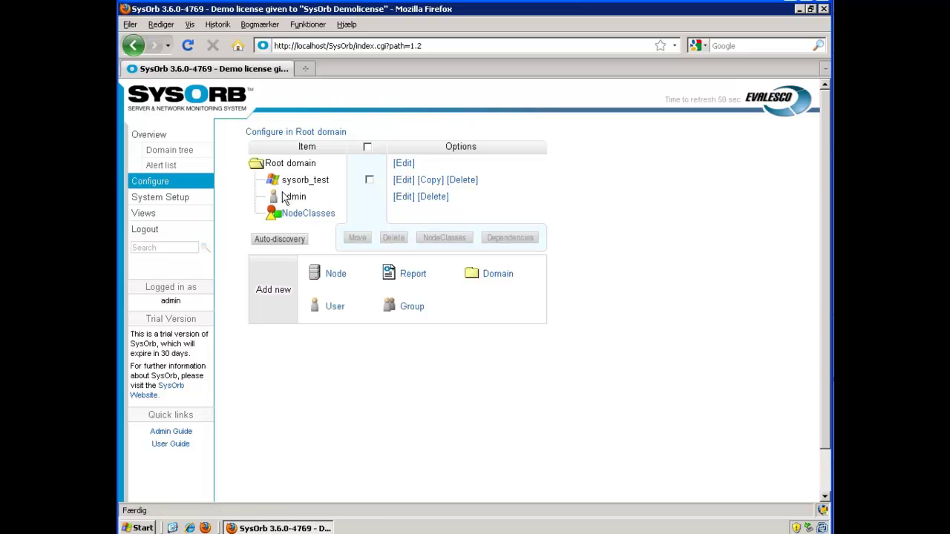
- Recheck sysorb_test's assigned node classes, then return to the Root domain configuration
{"action": "mouse_move", "coordinate": [273, 182]}
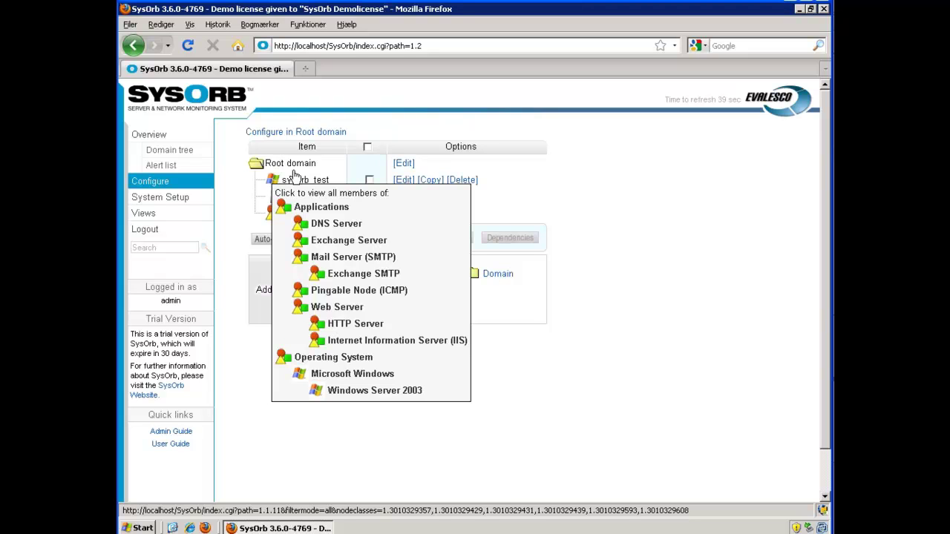
{"action": "left_click", "coordinate": [370, 181]}
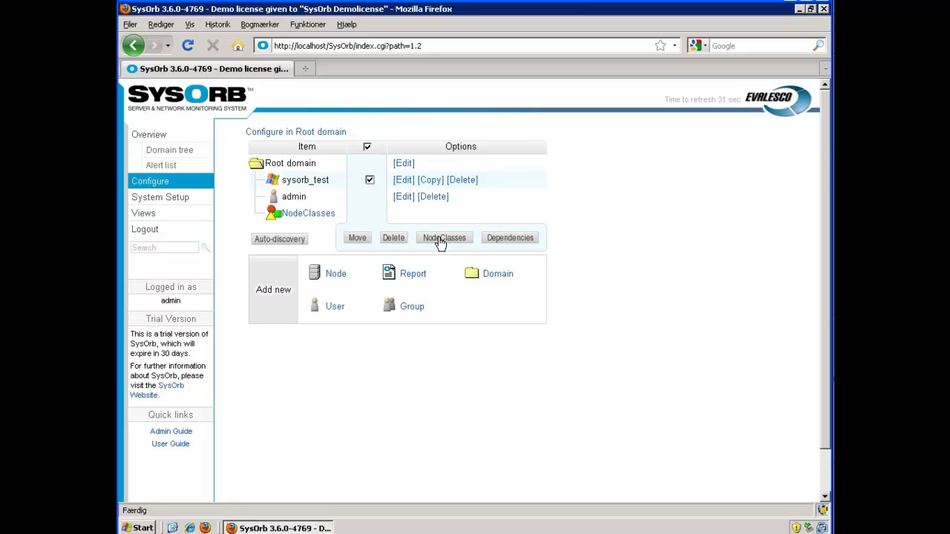
{"action": "left_click", "coordinate": [444, 238]}
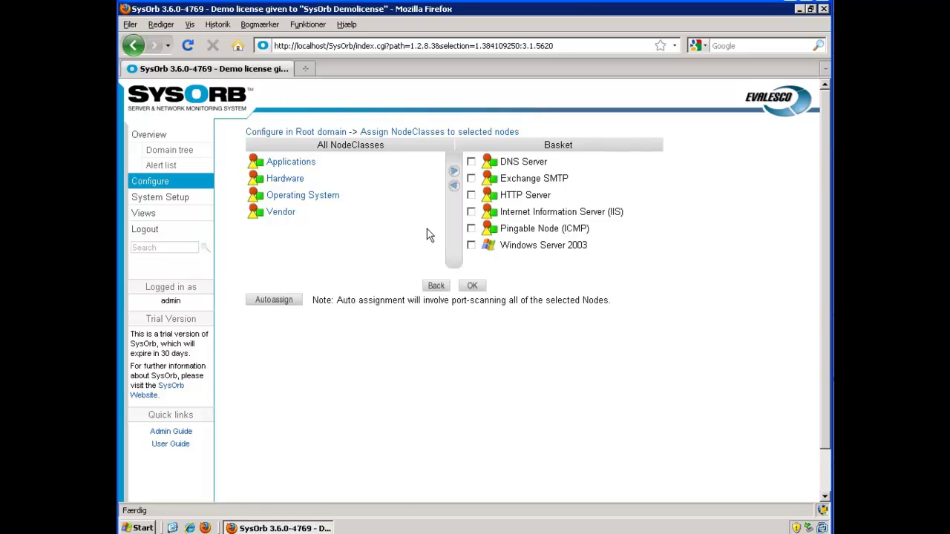
{"action": "left_click", "coordinate": [157, 184]}
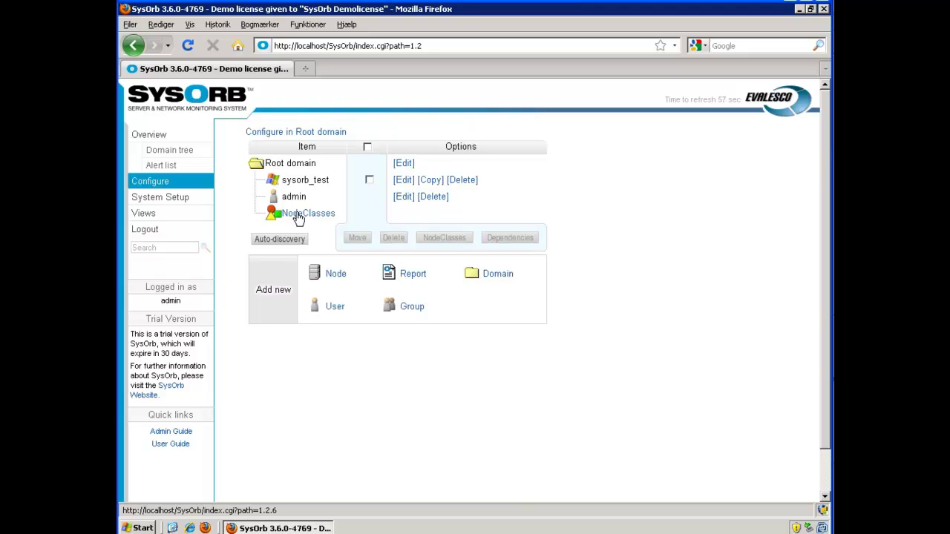
- Open the Pingable Node (ICMP) check configuration under Applications and review its member node, sysorb_test
{"action": "left_click", "coordinate": [300, 214]}
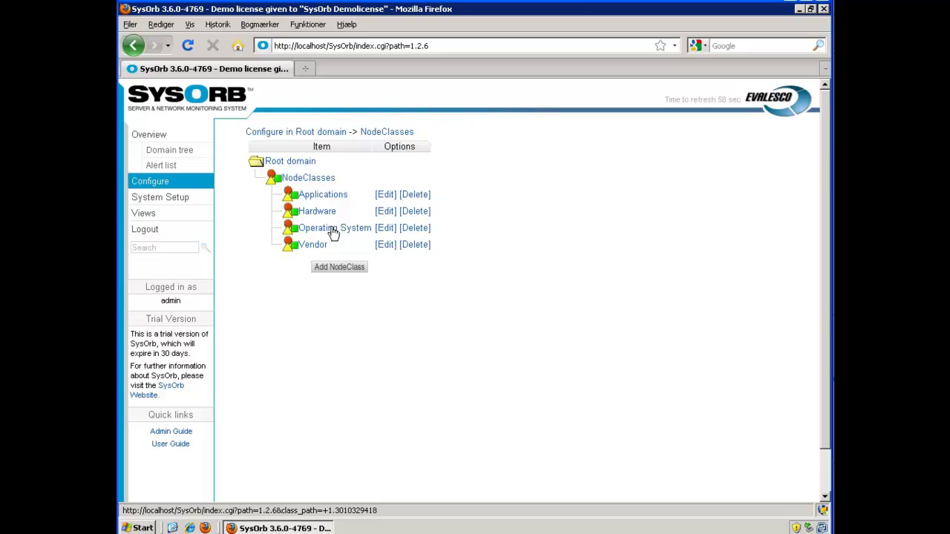
{"action": "left_click", "coordinate": [327, 196]}
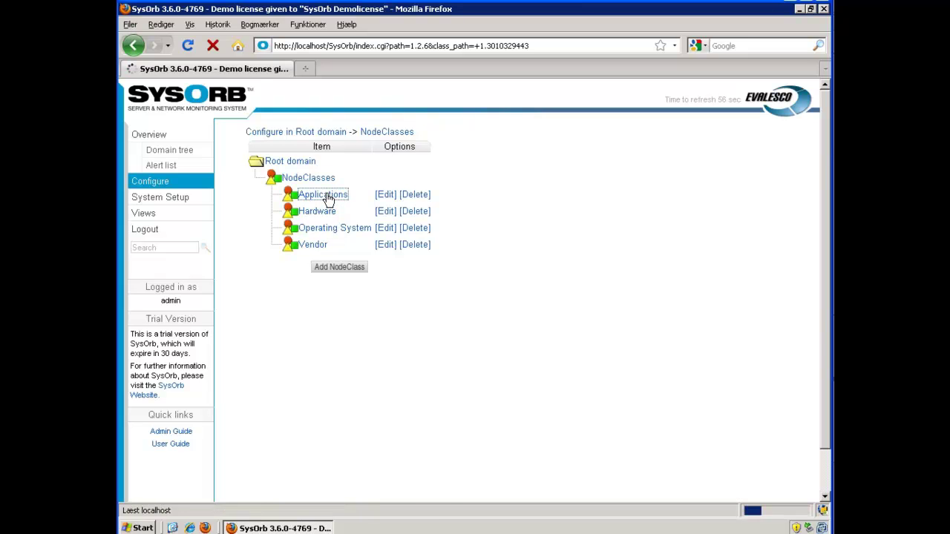
{"action": "scroll", "coordinate": [365, 248], "scroll_direction": "down", "scroll_amount": 2}
{"action": "scroll", "coordinate": [365, 248], "scroll_direction": "down", "scroll_amount": 1}
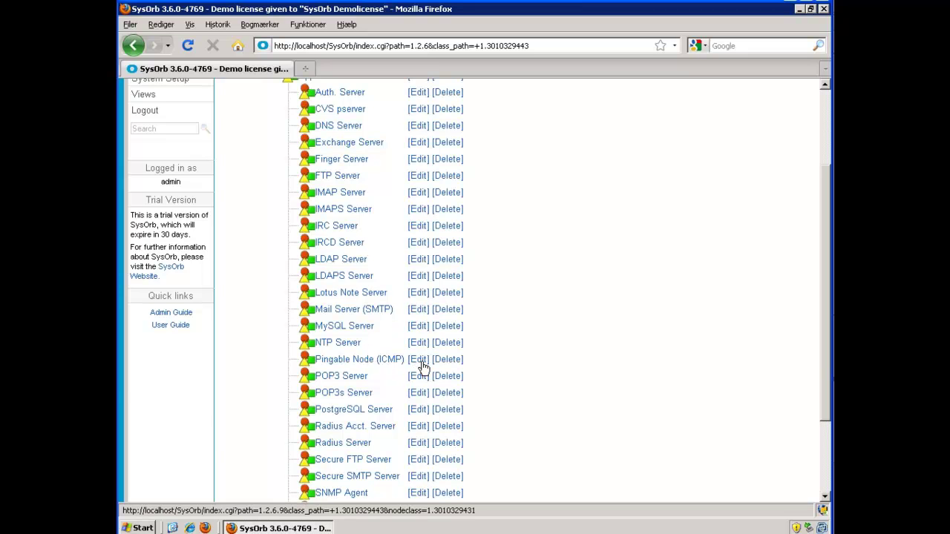
{"action": "left_click", "coordinate": [420, 359]}
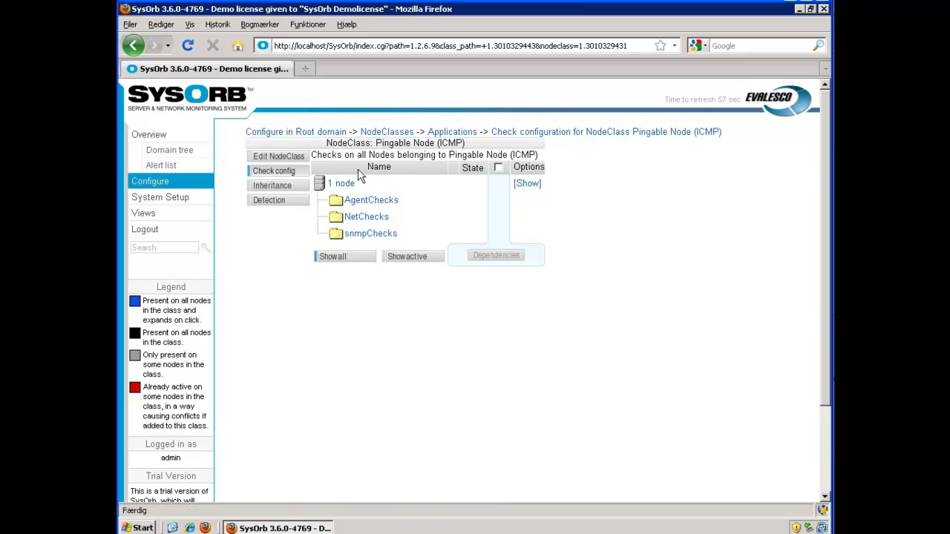
{"action": "left_click", "coordinate": [526, 187]}
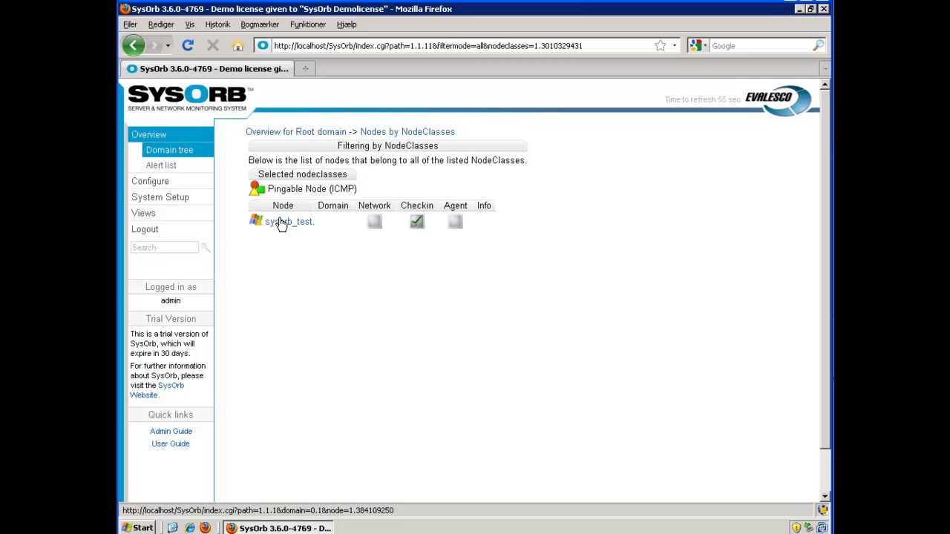
{"action": "left_click", "coordinate": [134, 46]}
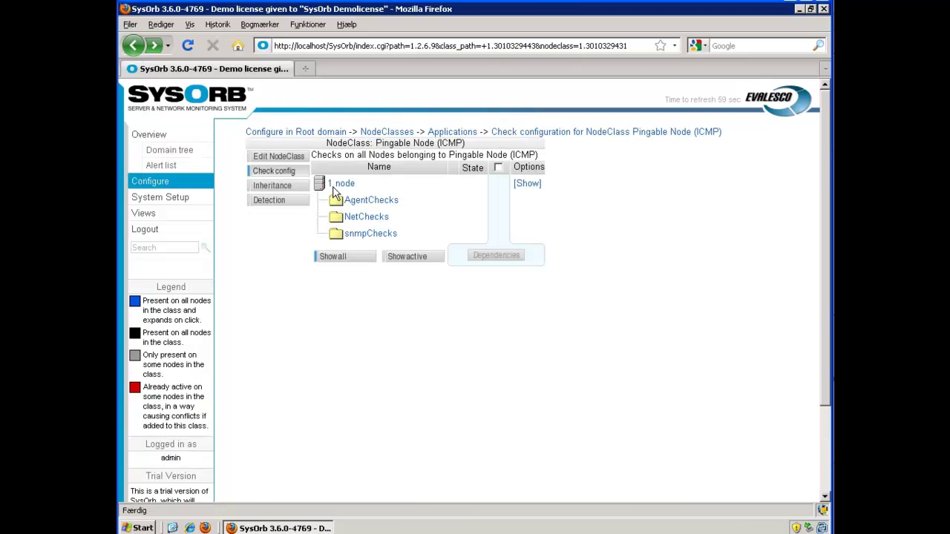
- Add an ICMP NetCheck labelled 'ping' to the Pingable Node (ICMP) class and save it
{"action": "left_click", "coordinate": [366, 218]}
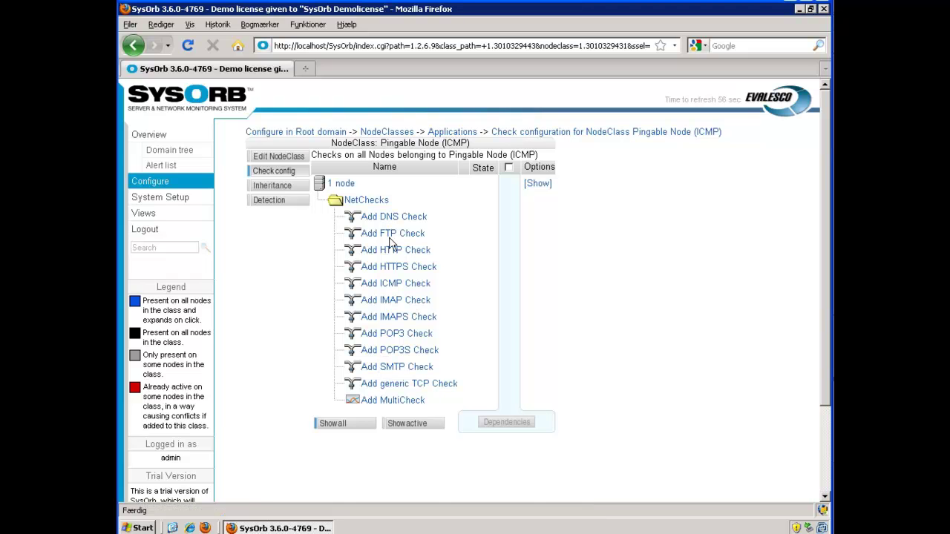
{"action": "left_click", "coordinate": [391, 286]}
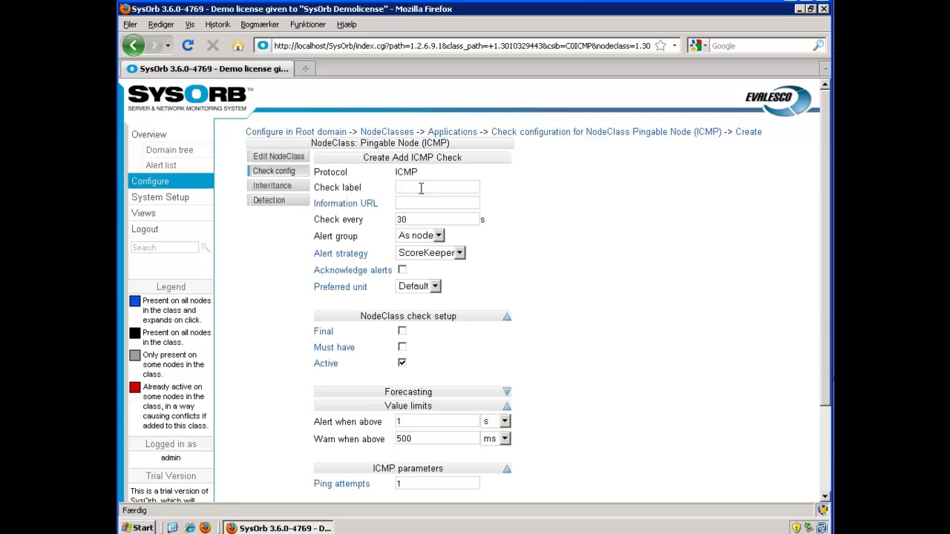
{"action": "type", "text": "ping"}
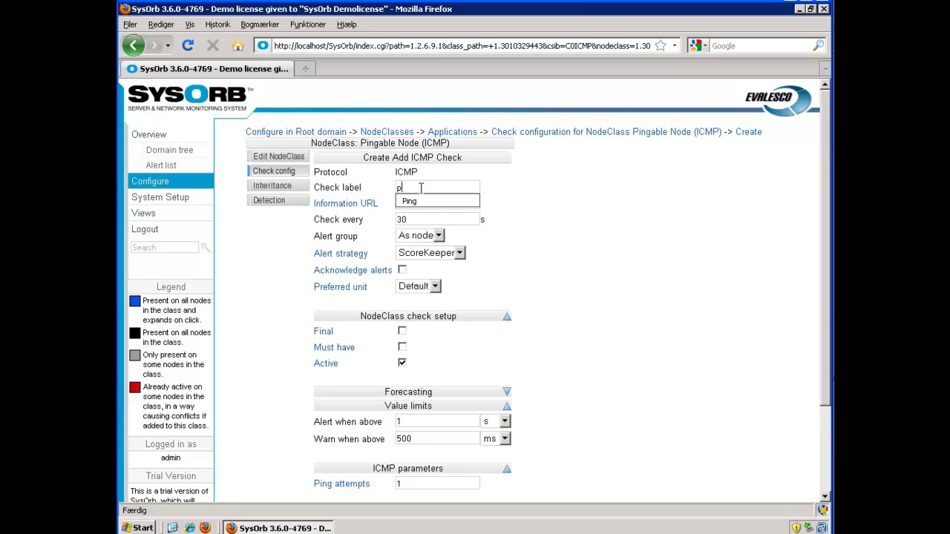
{"action": "left_click", "coordinate": [505, 184]}
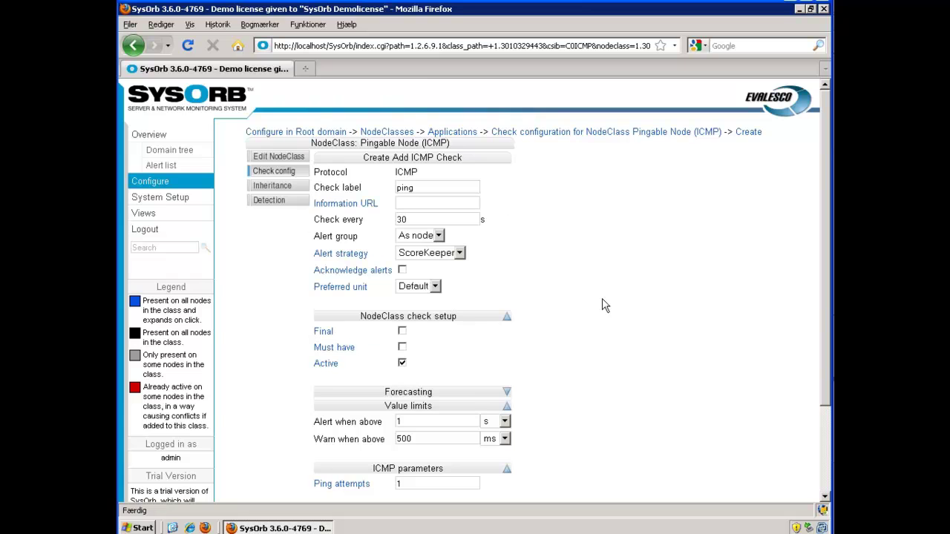
{"action": "scroll", "coordinate": [650, 324], "scroll_direction": "down", "scroll_amount": 2}
{"action": "scroll", "coordinate": [650, 324], "scroll_direction": "down", "scroll_amount": 1}
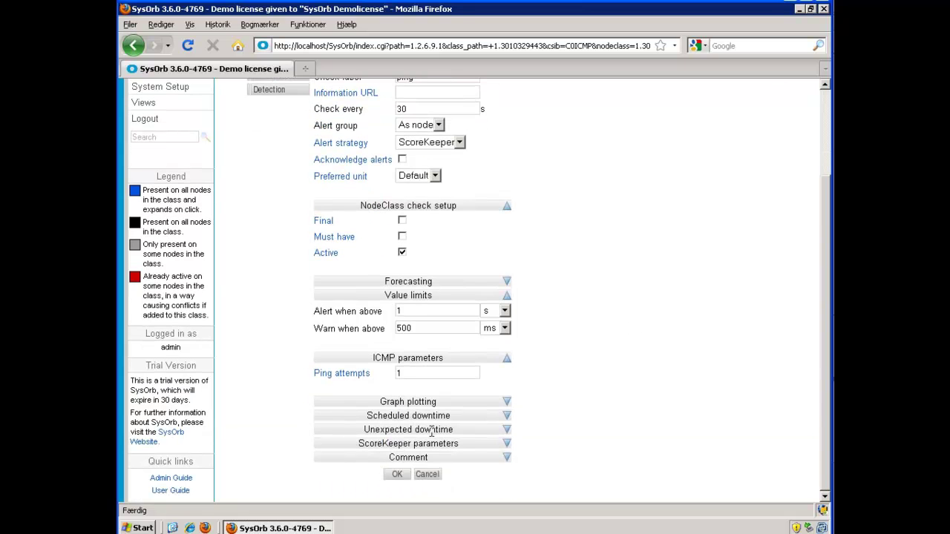
{"action": "left_click", "coordinate": [399, 475]}
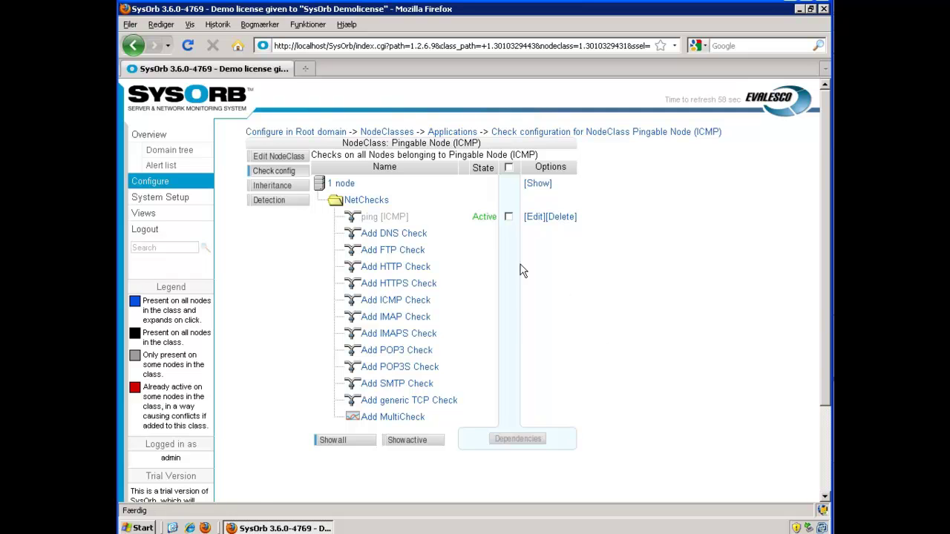
{"action": "left_click", "coordinate": [157, 137]}
- Reload the Root domain overview until sysorb_test's Network status updates, then open its node summary
{"action": "left_click", "coordinate": [157, 137]}
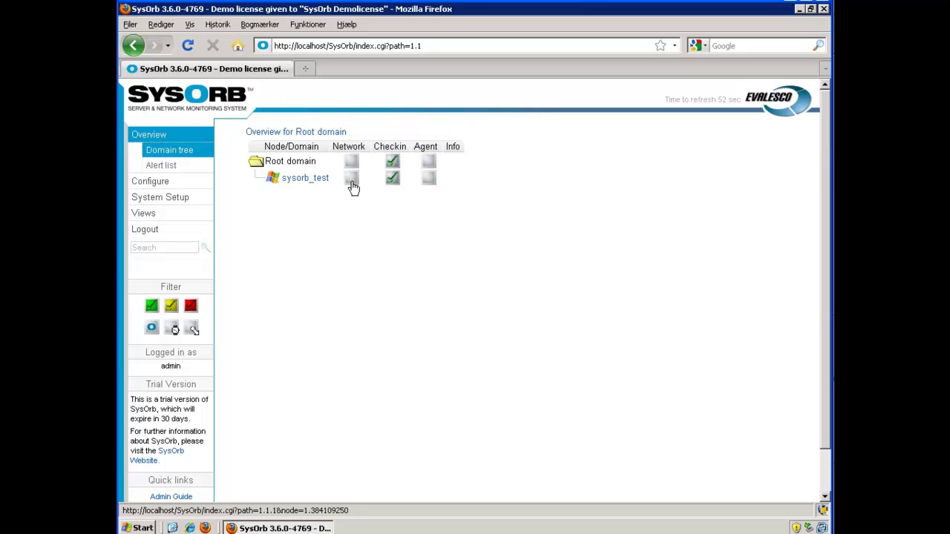
{"action": "mouse_move", "coordinate": [353, 187]}
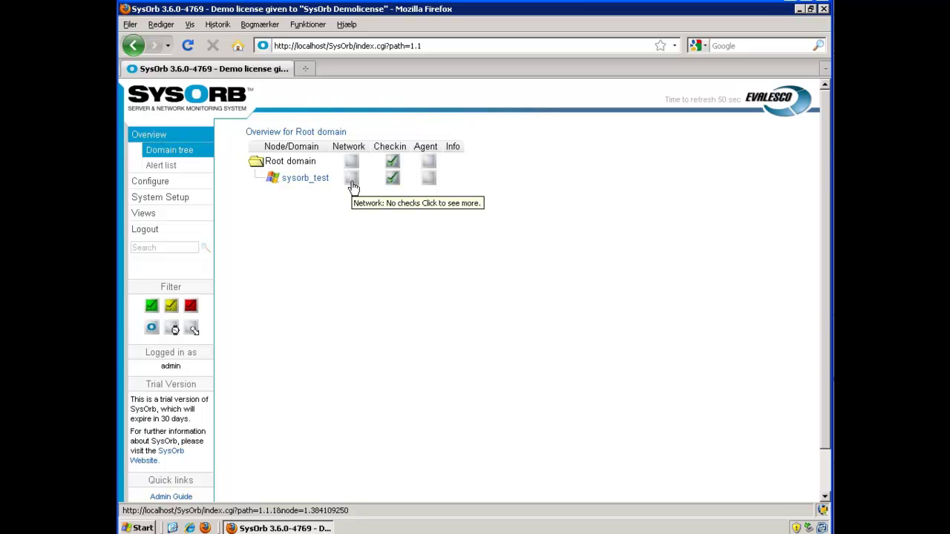
{"action": "left_click", "coordinate": [352, 181]}
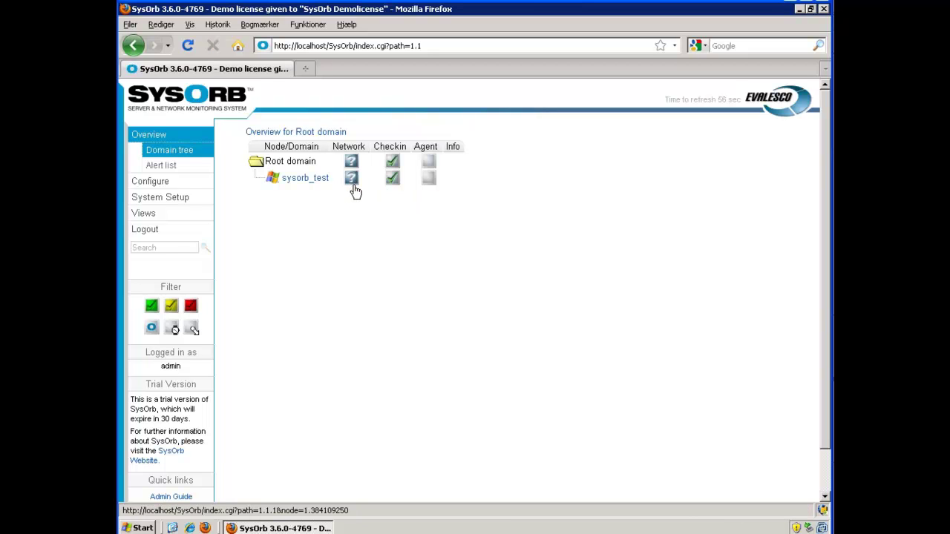
{"action": "left_click", "coordinate": [355, 192]}
{"action": "left_click", "coordinate": [352, 181]}
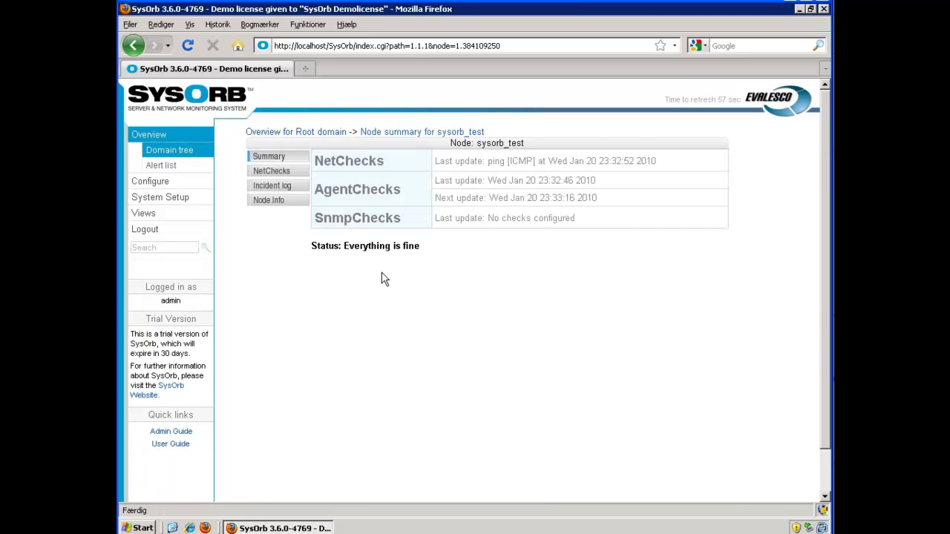
- View the ping [ICMP] 1-hour, 1-day and 1-week history graphs for sysorb_test, then return to the overview
{"action": "left_click", "coordinate": [277, 173]}
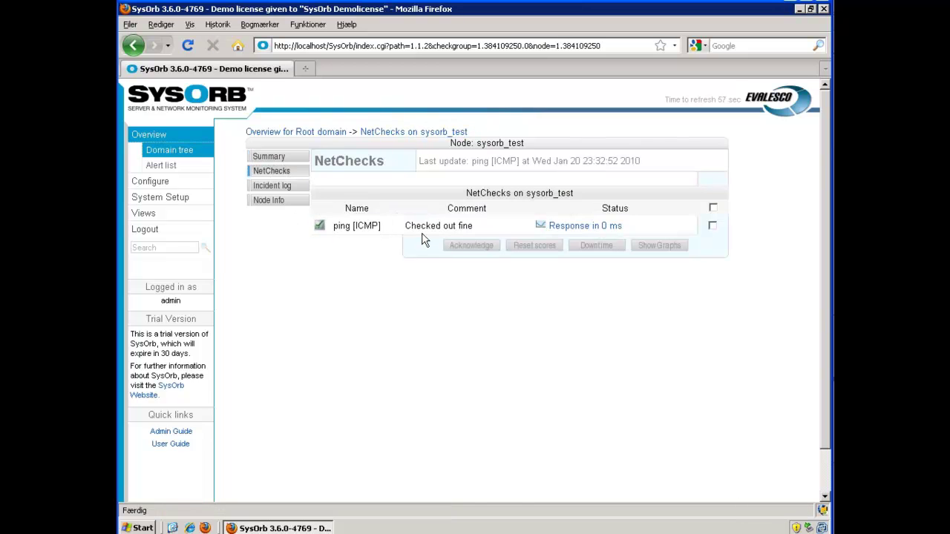
{"action": "left_click", "coordinate": [542, 228]}
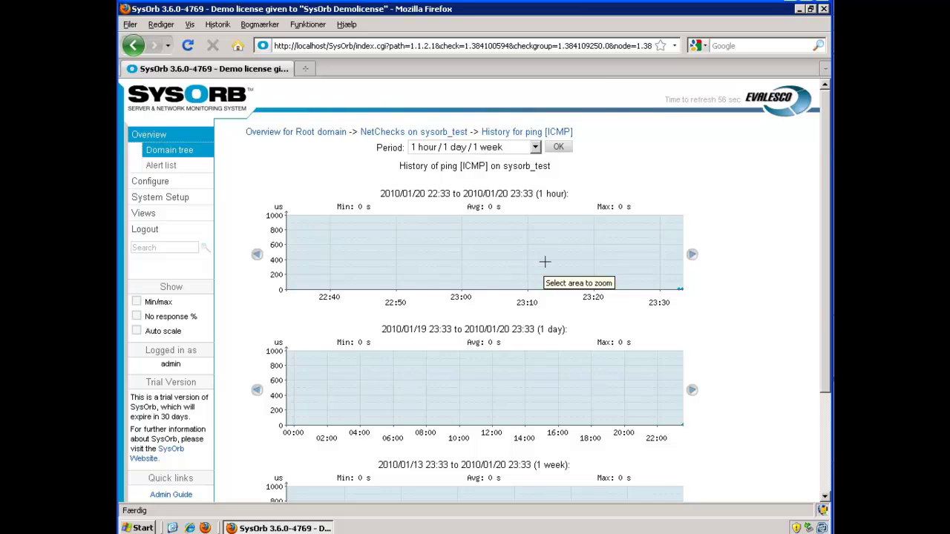
{"action": "scroll", "coordinate": [544, 262], "scroll_direction": "down", "scroll_amount": 2}
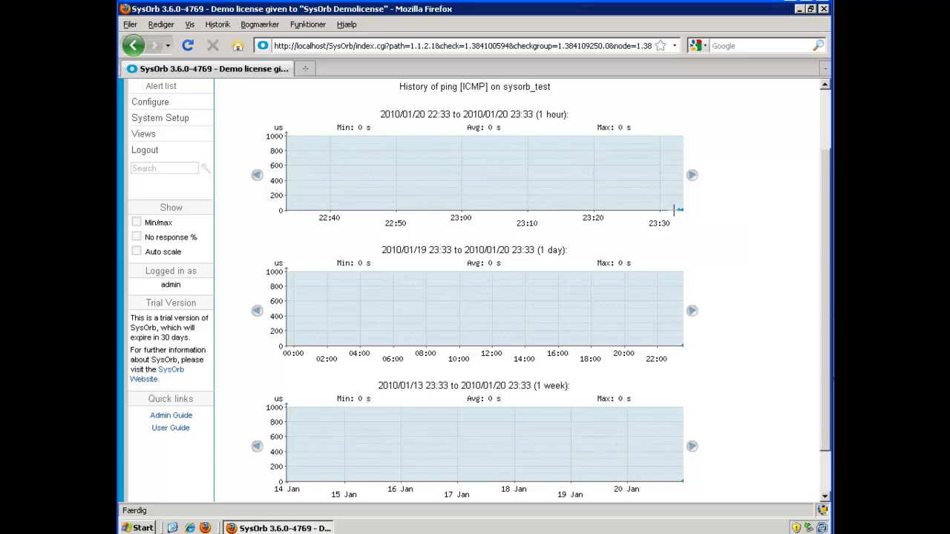
{"action": "scroll", "coordinate": [675, 210], "scroll_direction": "up", "scroll_amount": 2}
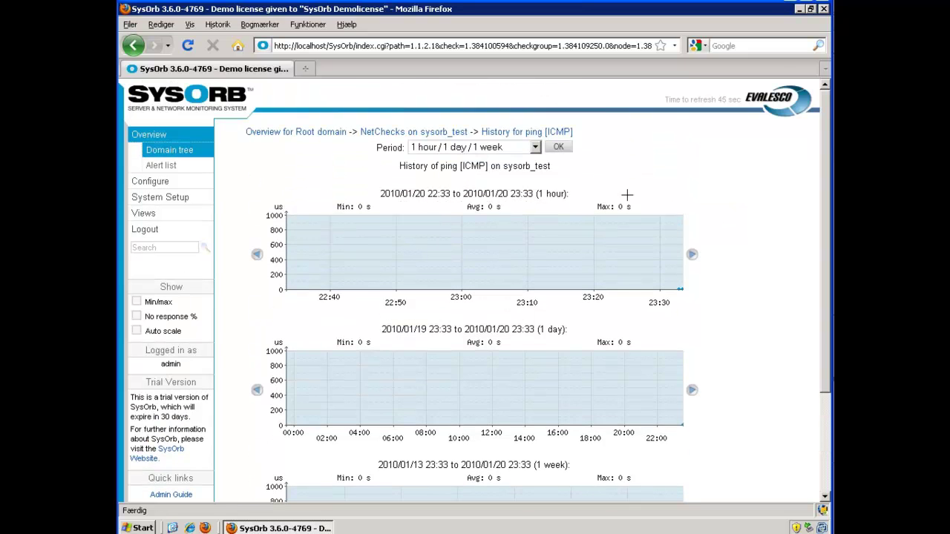
{"action": "left_click", "coordinate": [535, 148]}
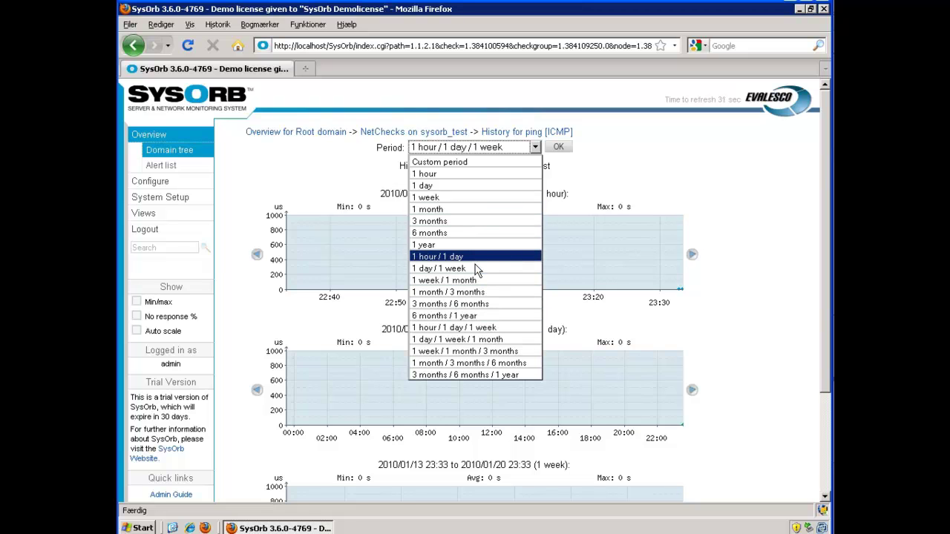
{"action": "left_click", "coordinate": [586, 172]}
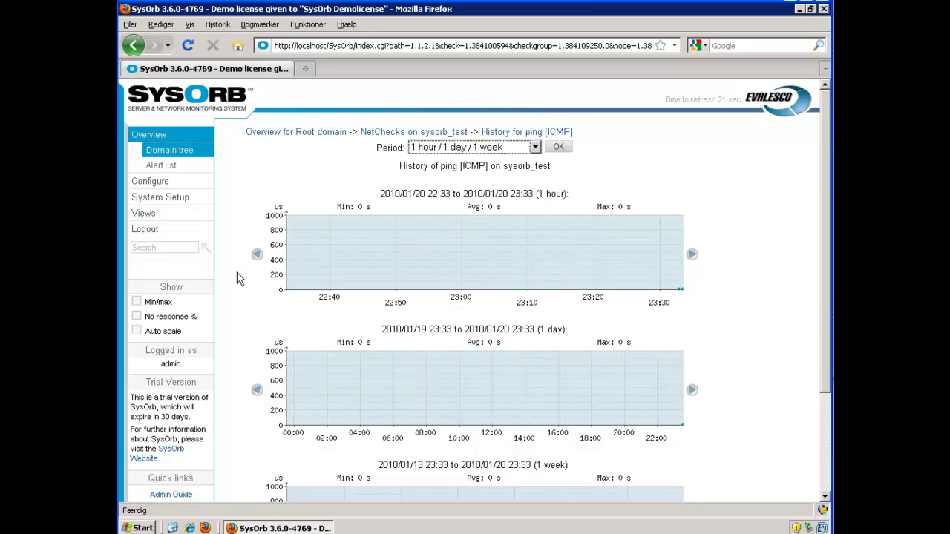
{"action": "left_click", "coordinate": [158, 142]}
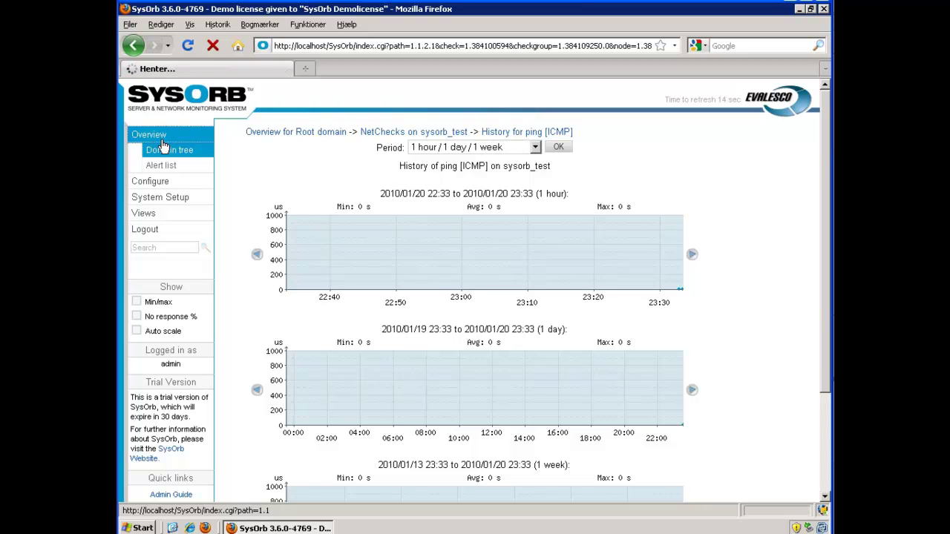